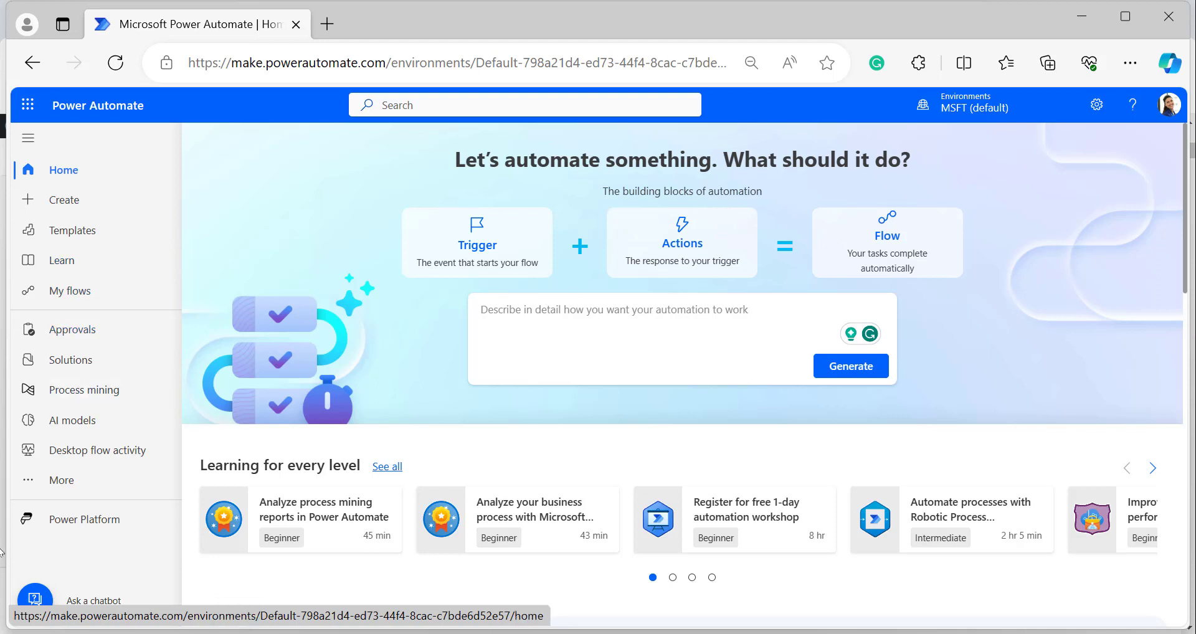
Create a manually triggered instant cloud flow named 'Current Date'.
click(61, 203)
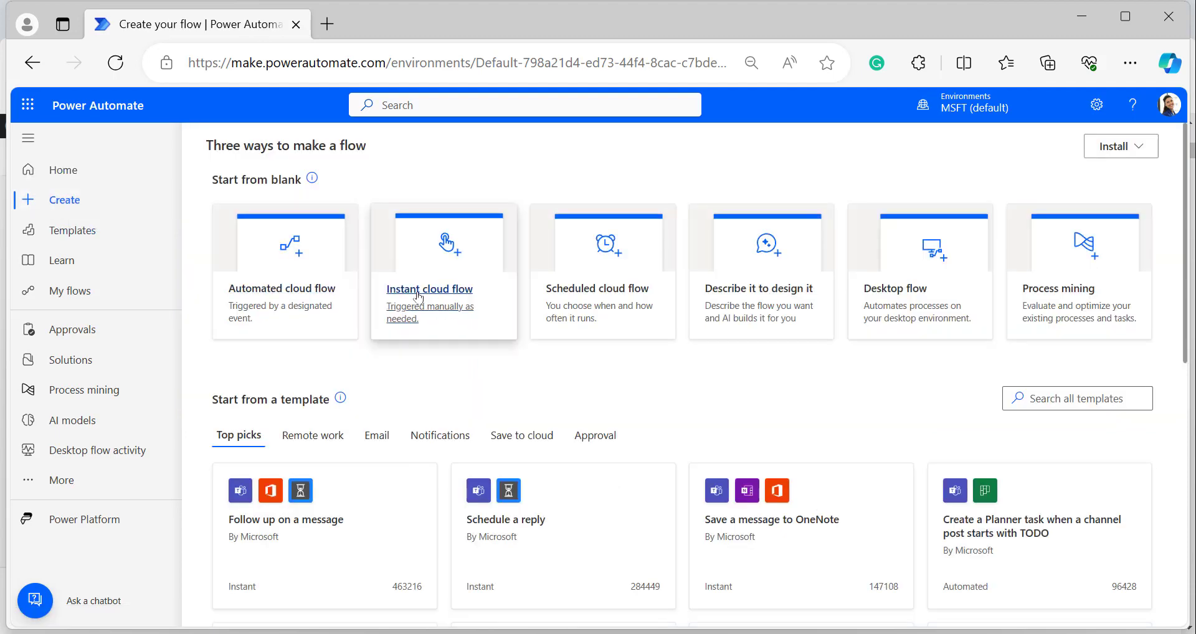
click(417, 294)
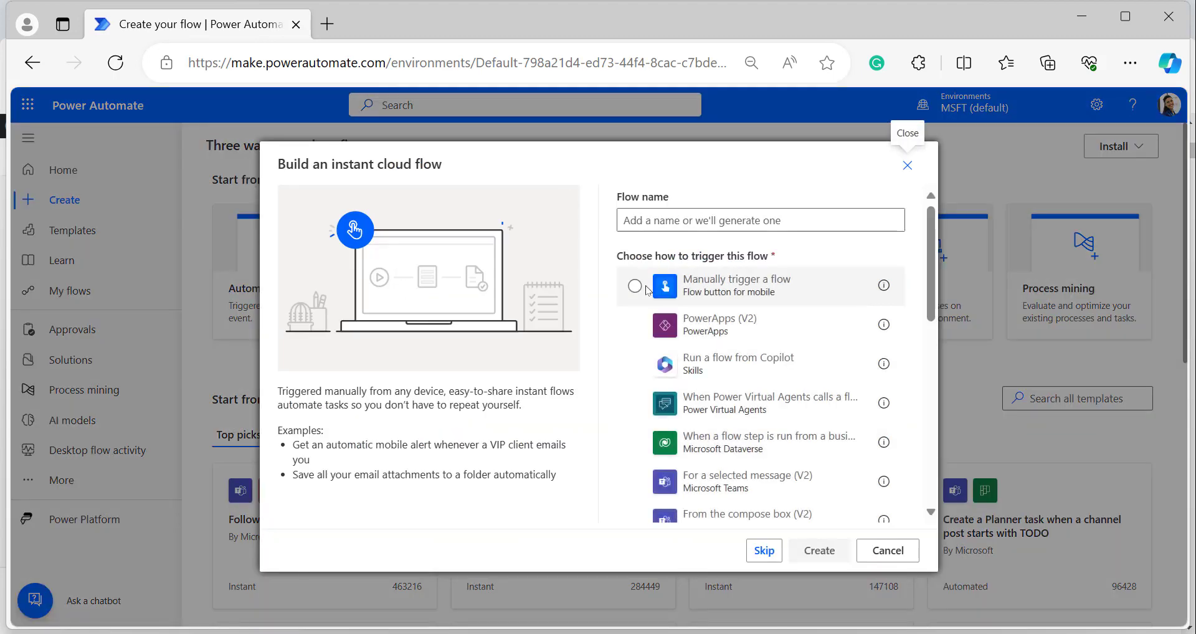
click(633, 286)
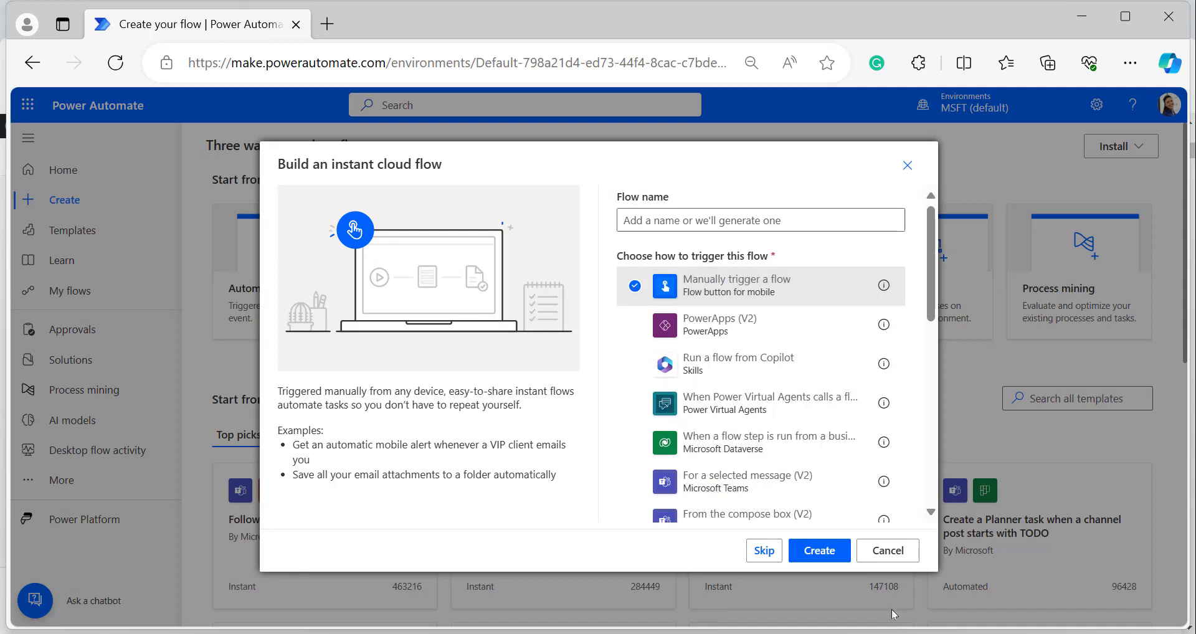
click(832, 554)
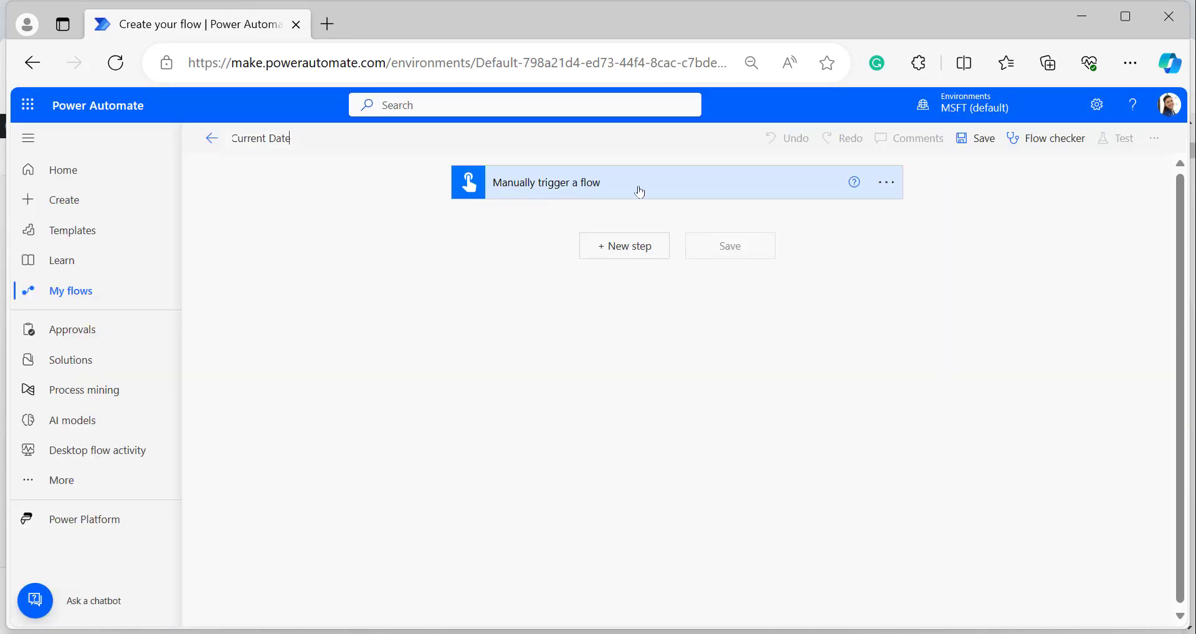
Add an Initialize variable step named 'Current Date' of type String.
click(627, 250)
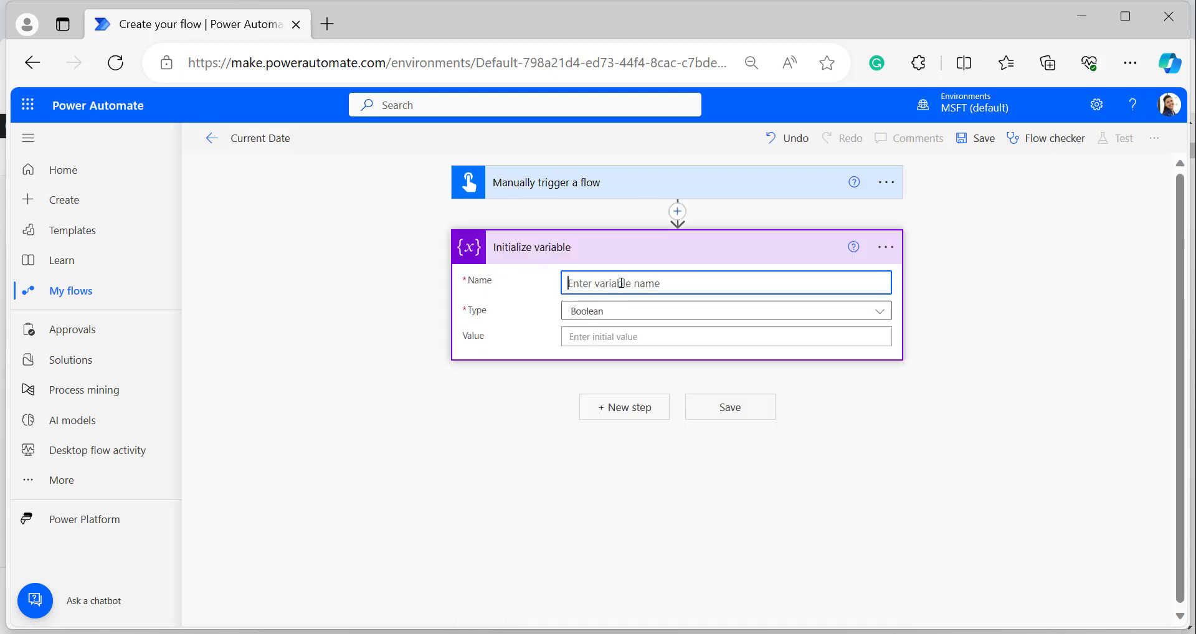
text(Current)
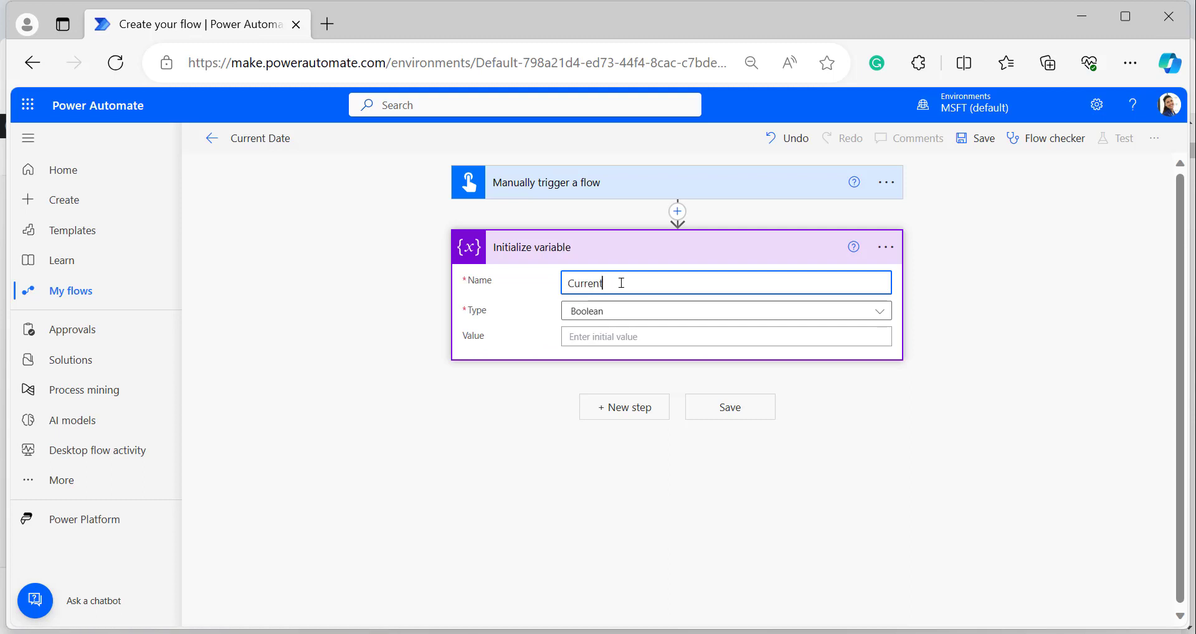
text( Date)
click(605, 314)
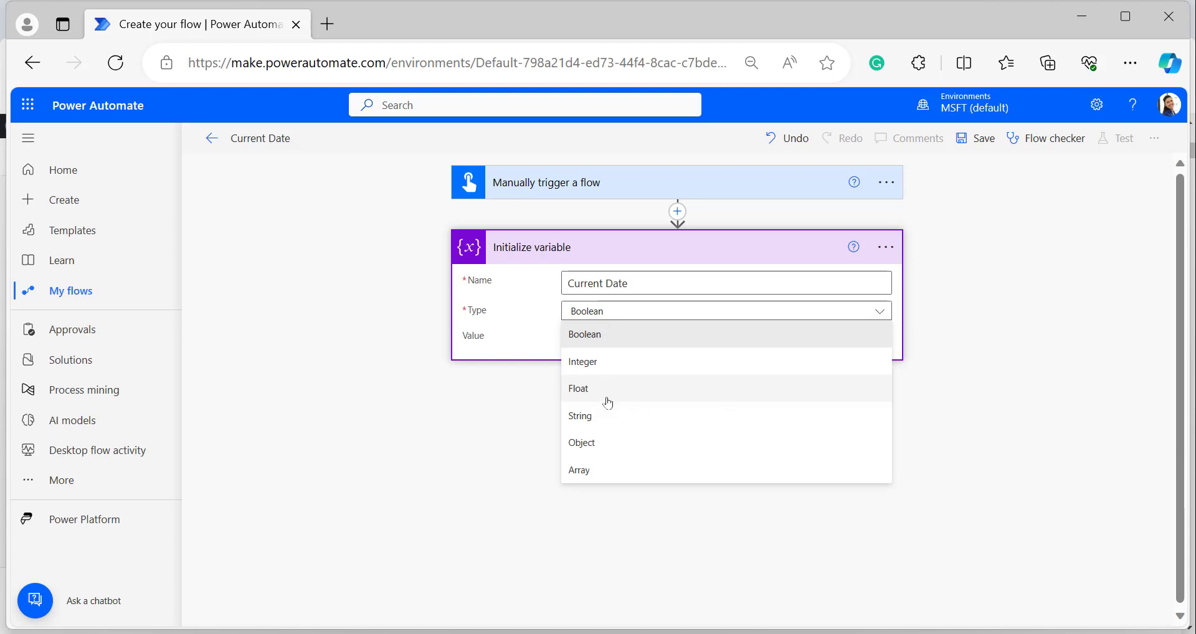
click(608, 415)
Set the variable's value to the expression formatDateTime(utcNow(),'dd-MM-yyyy').
click(589, 337)
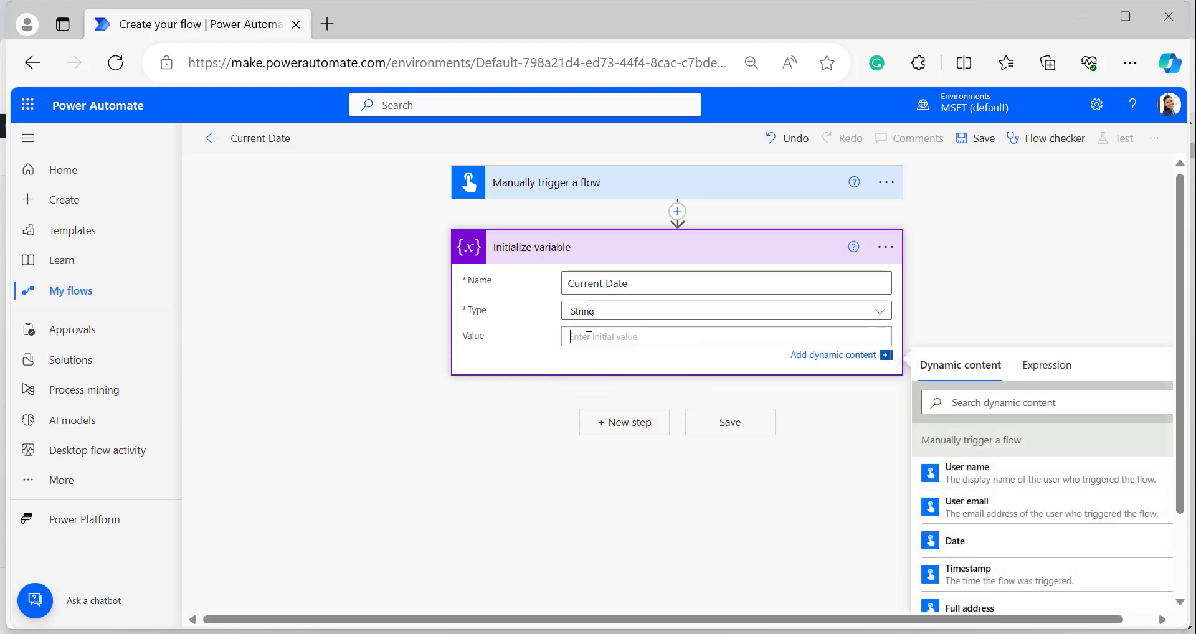
click(1049, 366)
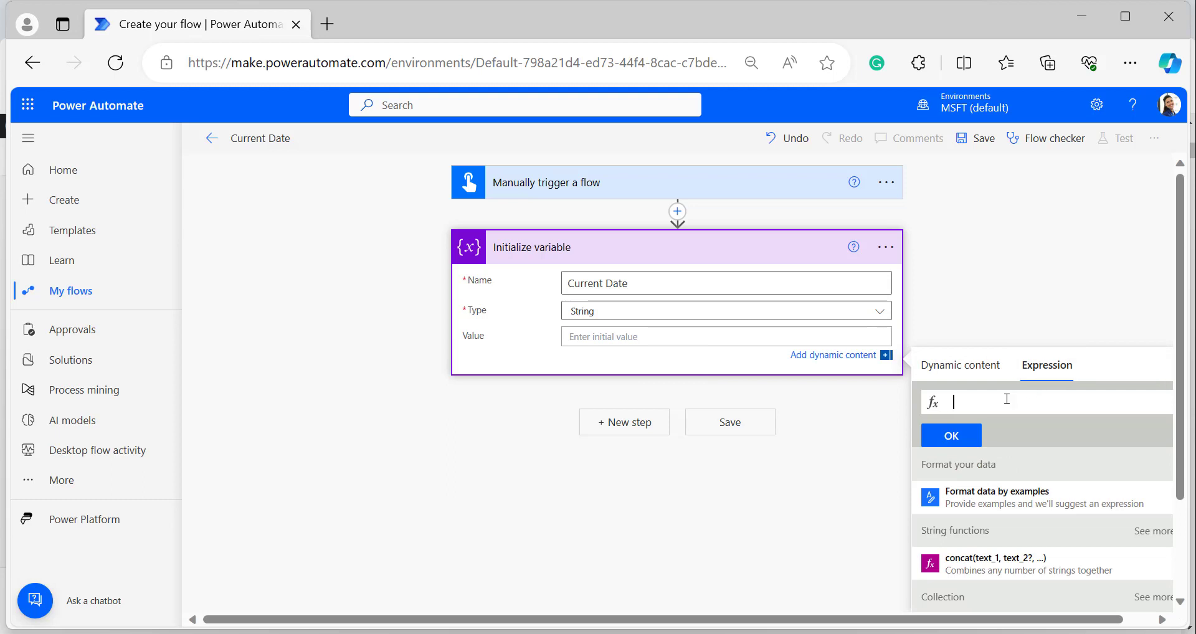
text(fo)
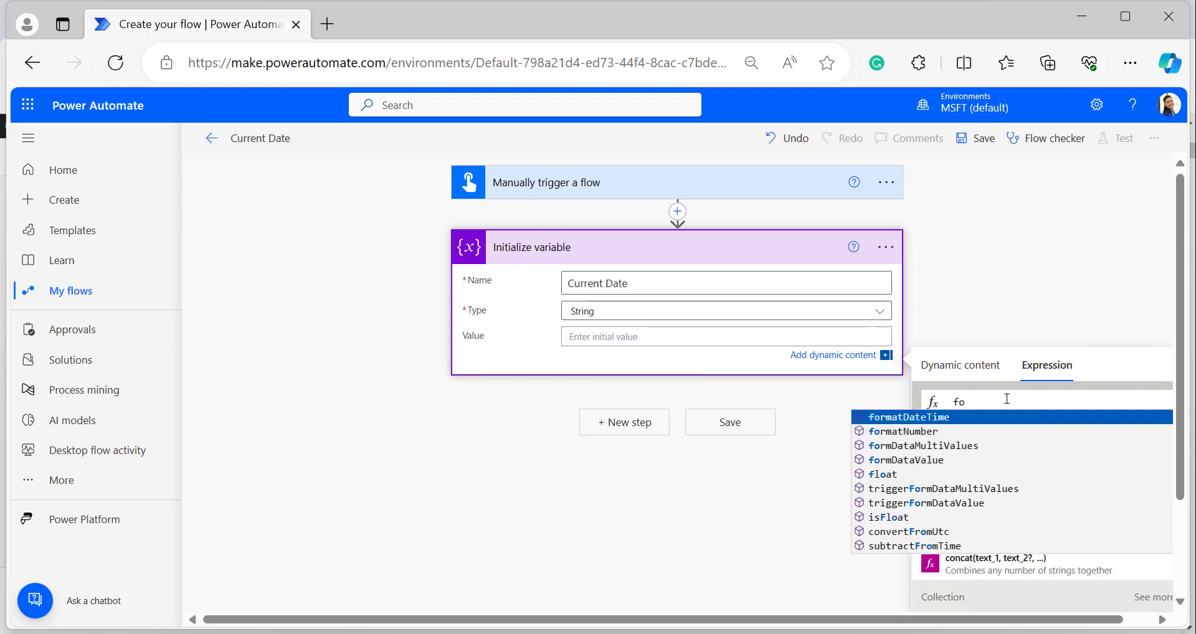
click(956, 416)
text(ut))
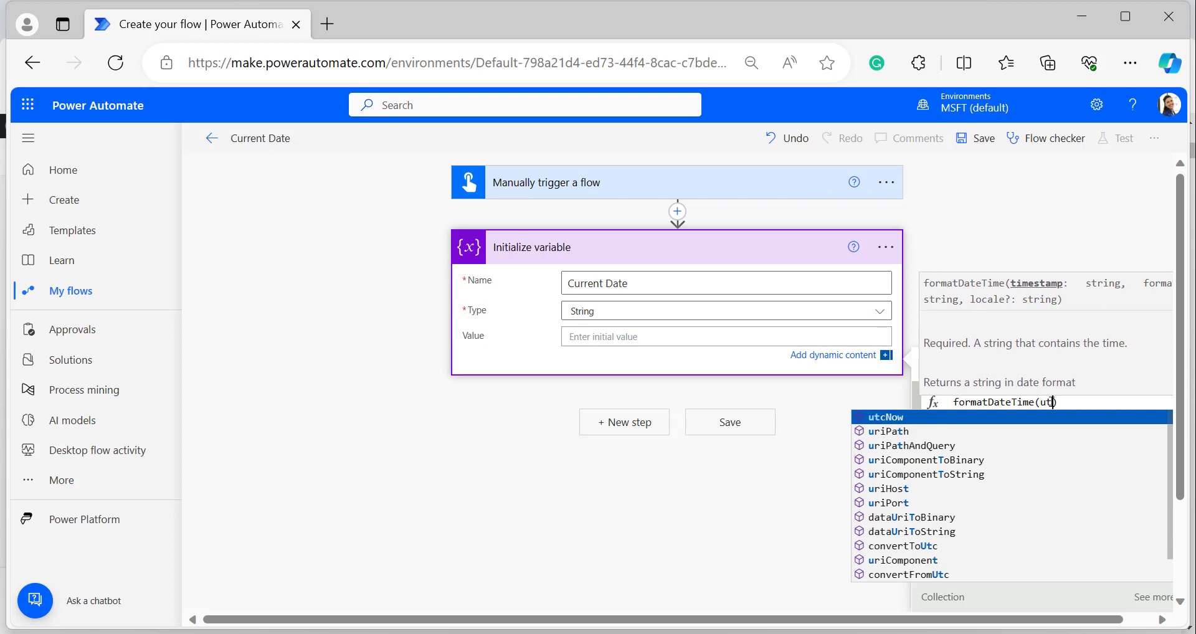
key(Return)
text(,')
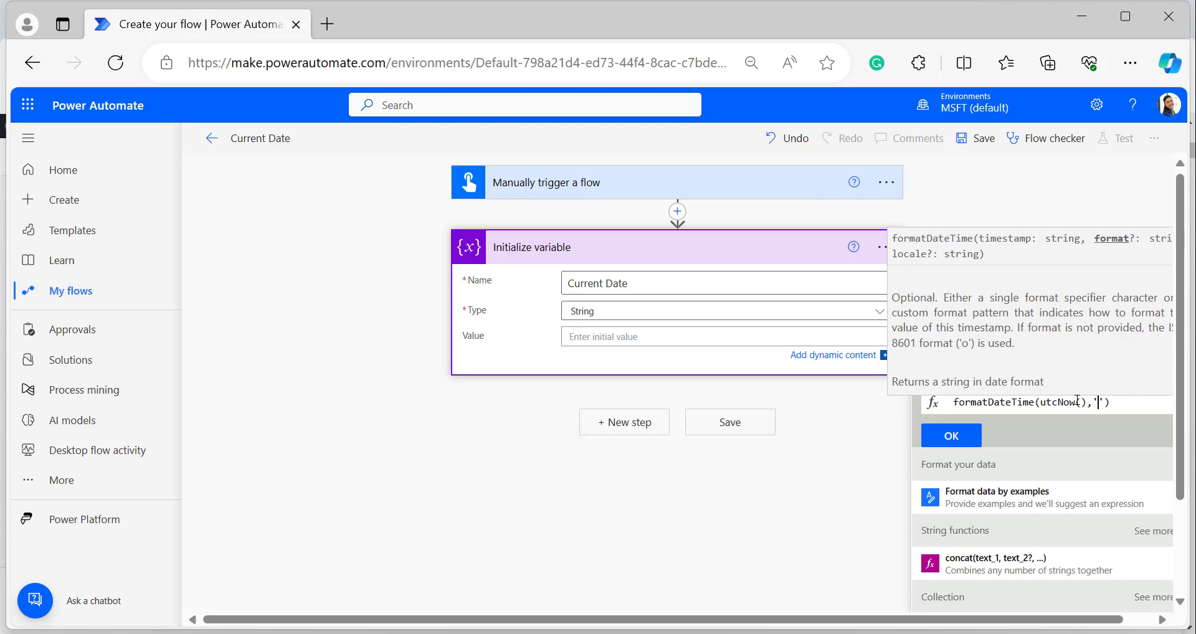
text(dd-M)
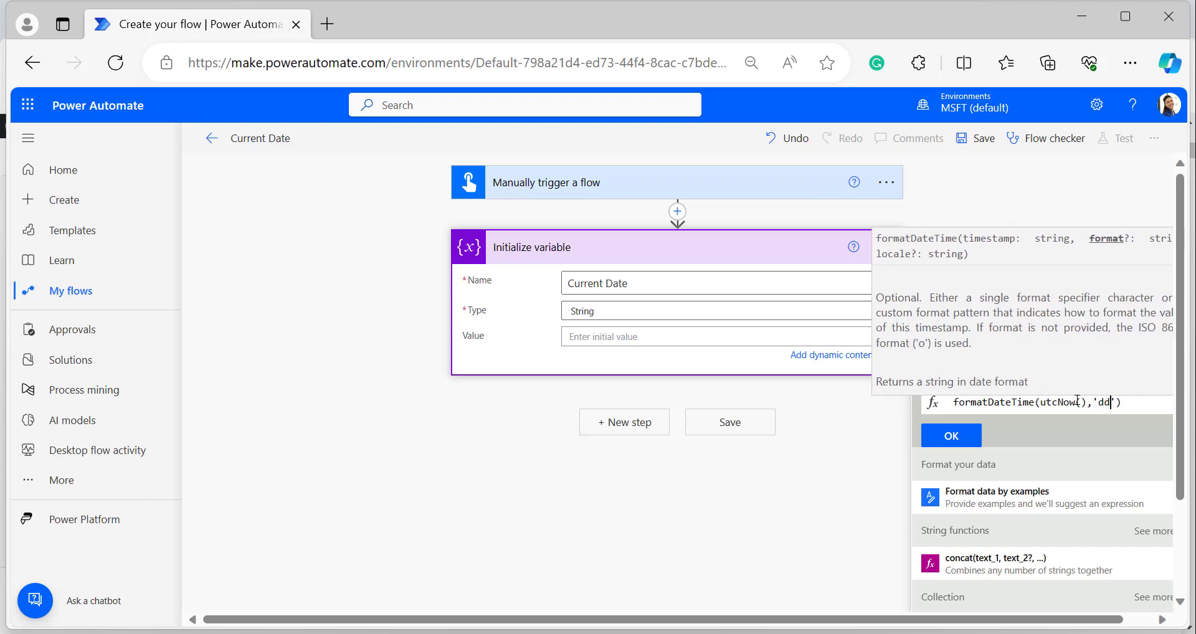
text(M)
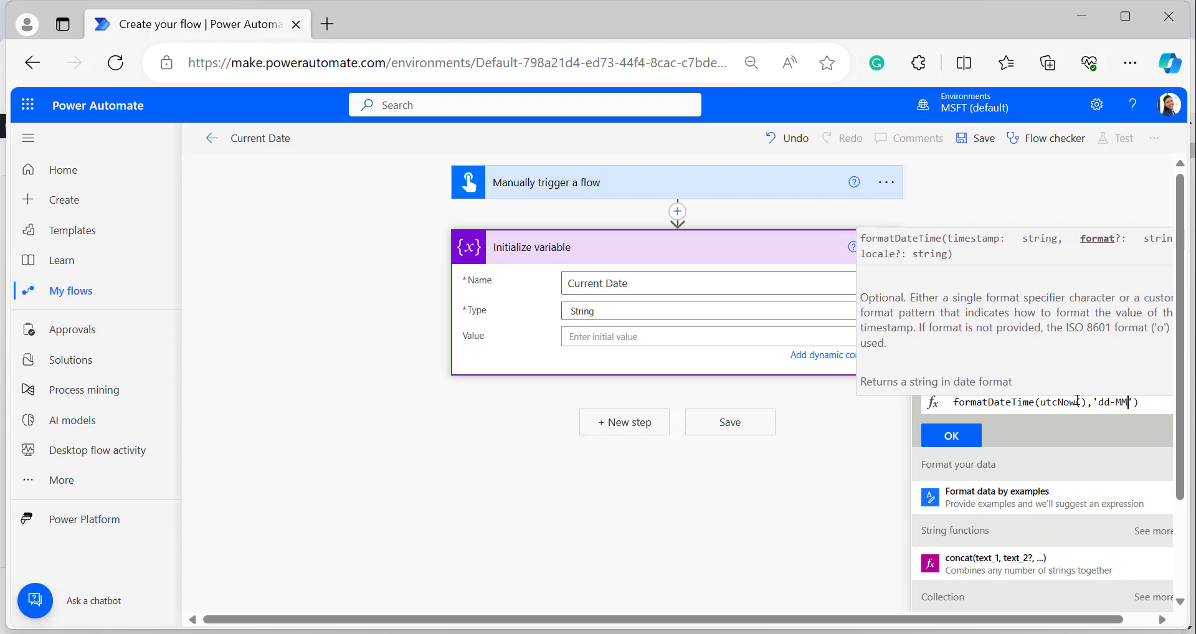
text(-yyyy)
key(BackSpace)
key(BackSpace)
key(BackSpace)
key(BackSpace)
text(yyyy)
click(950, 436)
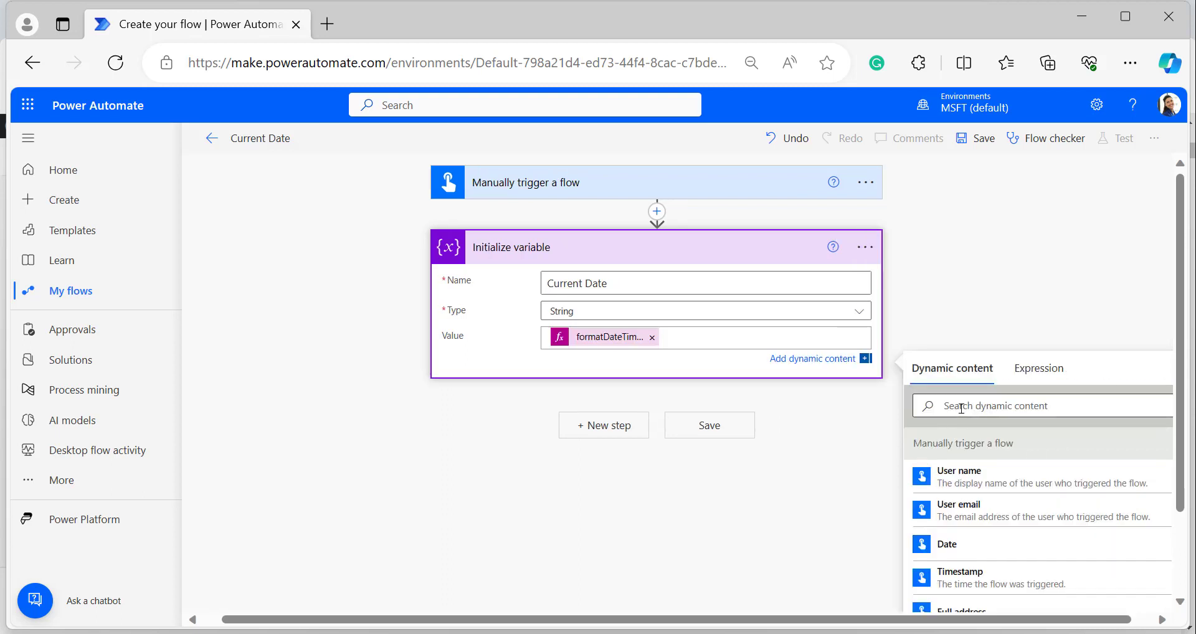
Add a Compose step whose input is the Current Date variable.
click(612, 430)
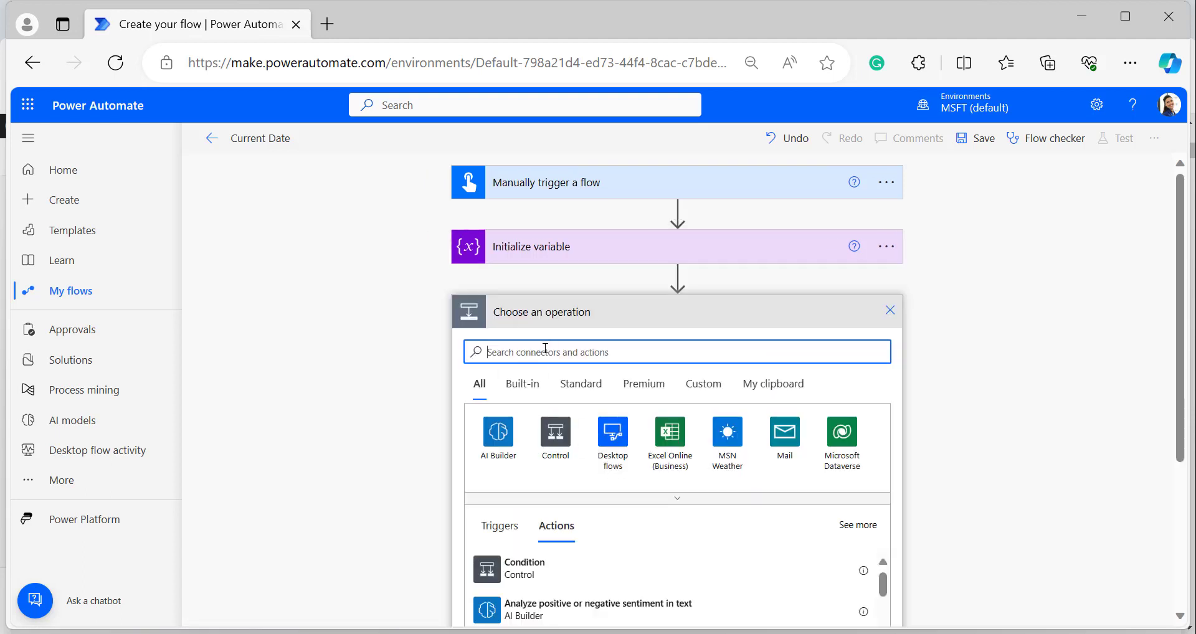
text(com)
key(Return)
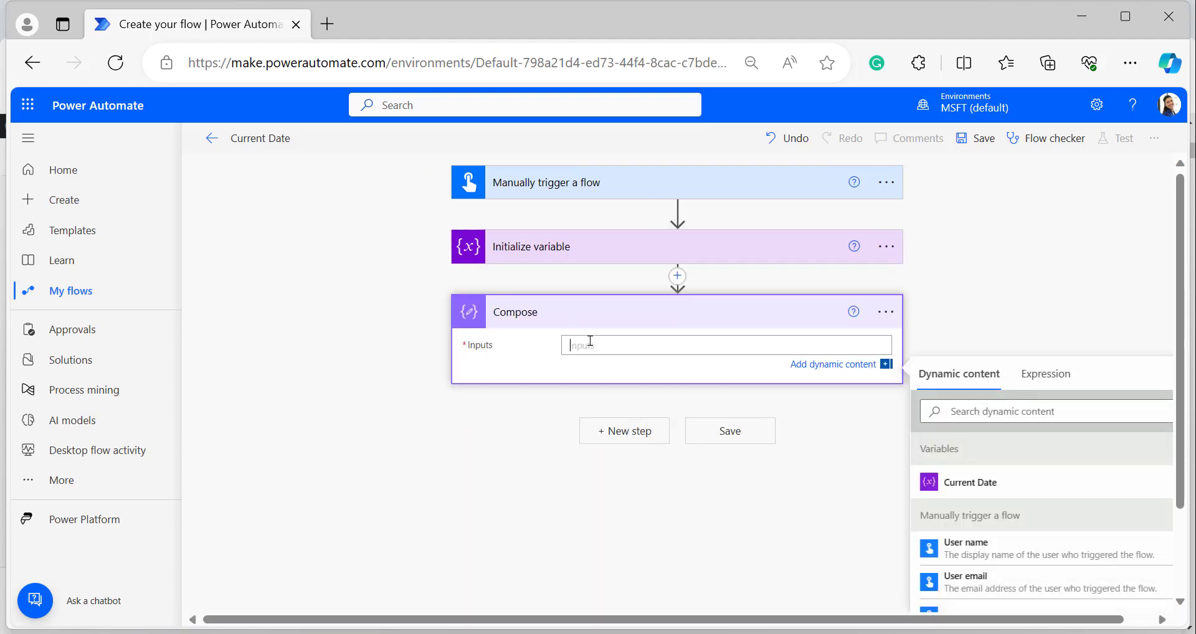
click(982, 487)
Save the flow and run a manual test of it.
click(983, 139)
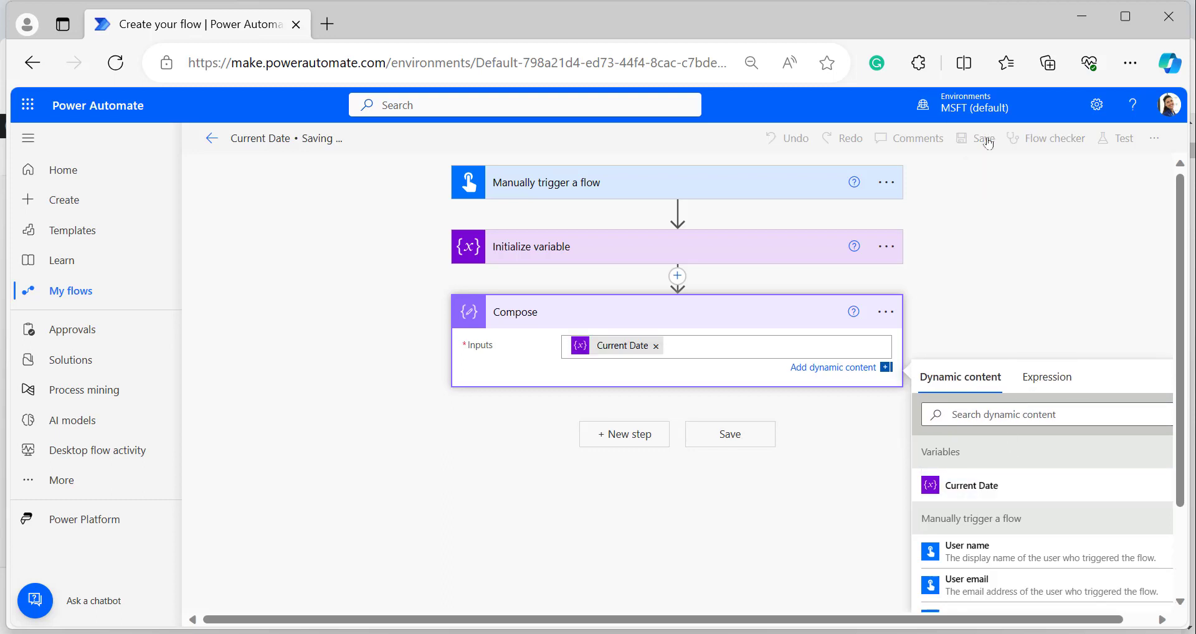
click(1114, 137)
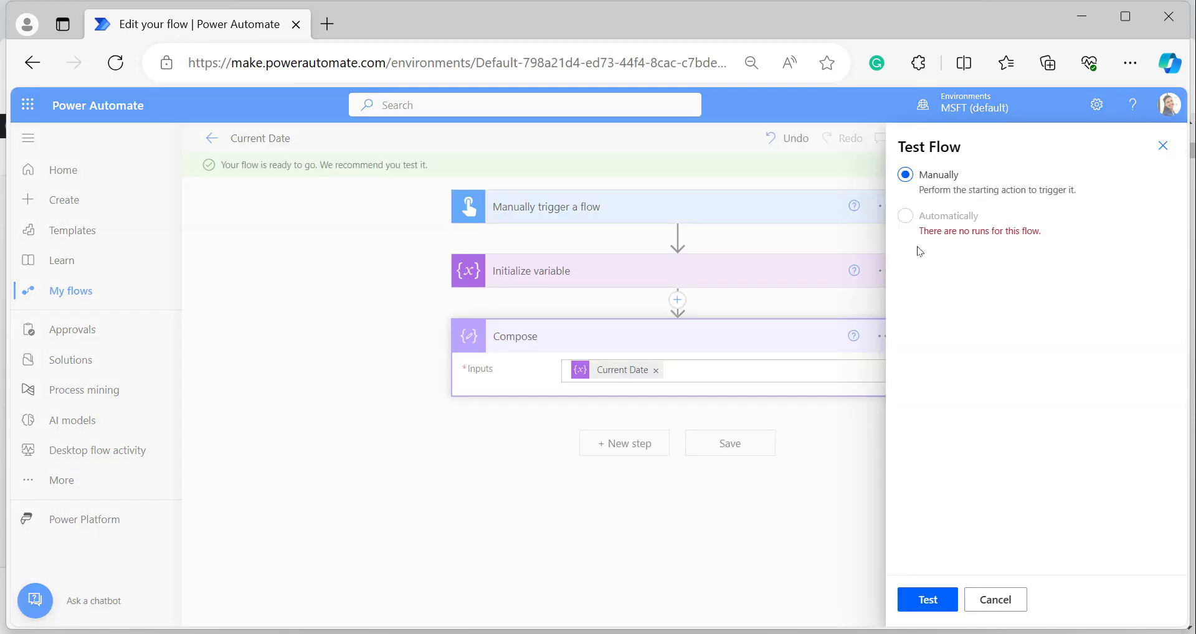
click(924, 599)
click(971, 597)
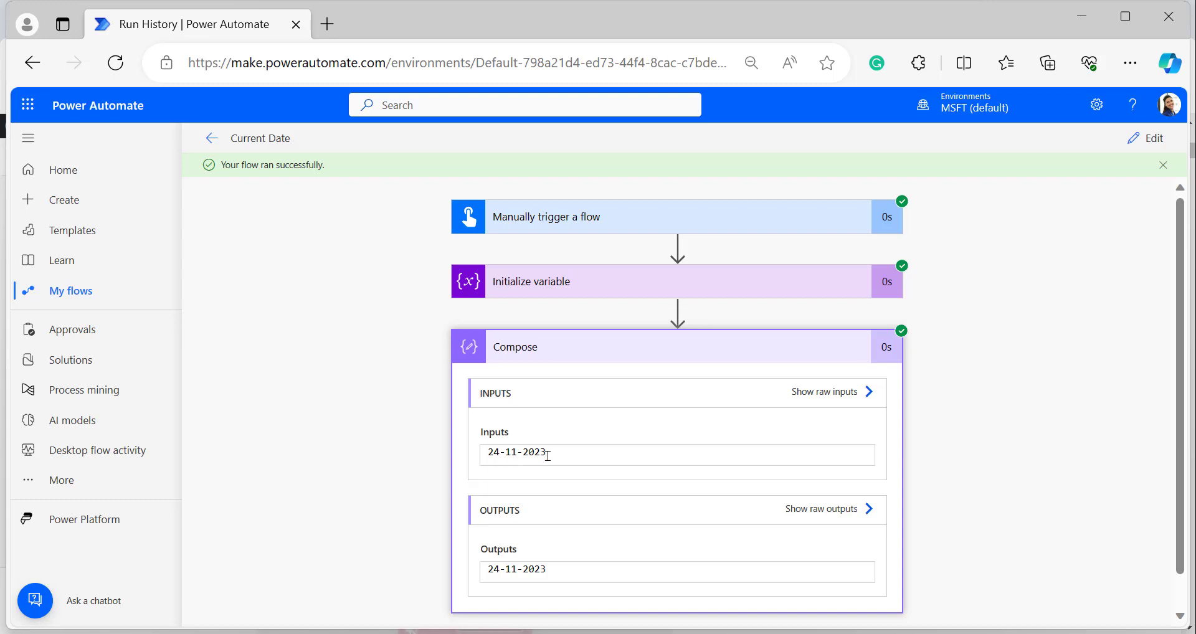
Change the variable's formatDateTime format string to 'yyyy-MM-dd' and save the flow.
click(1146, 139)
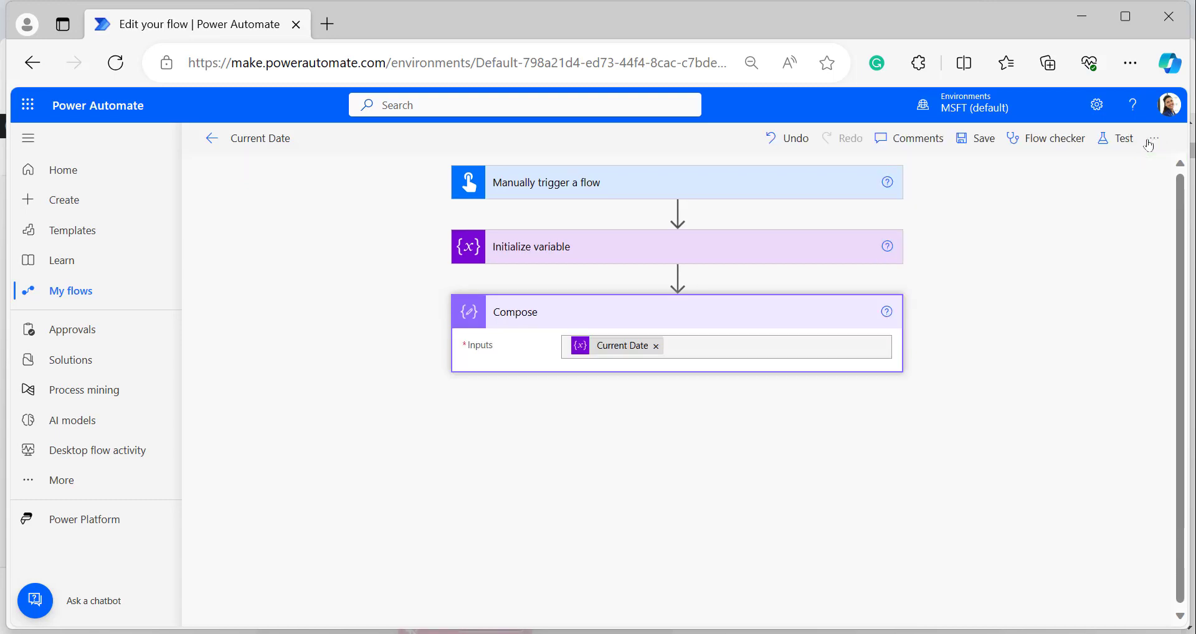
click(666, 249)
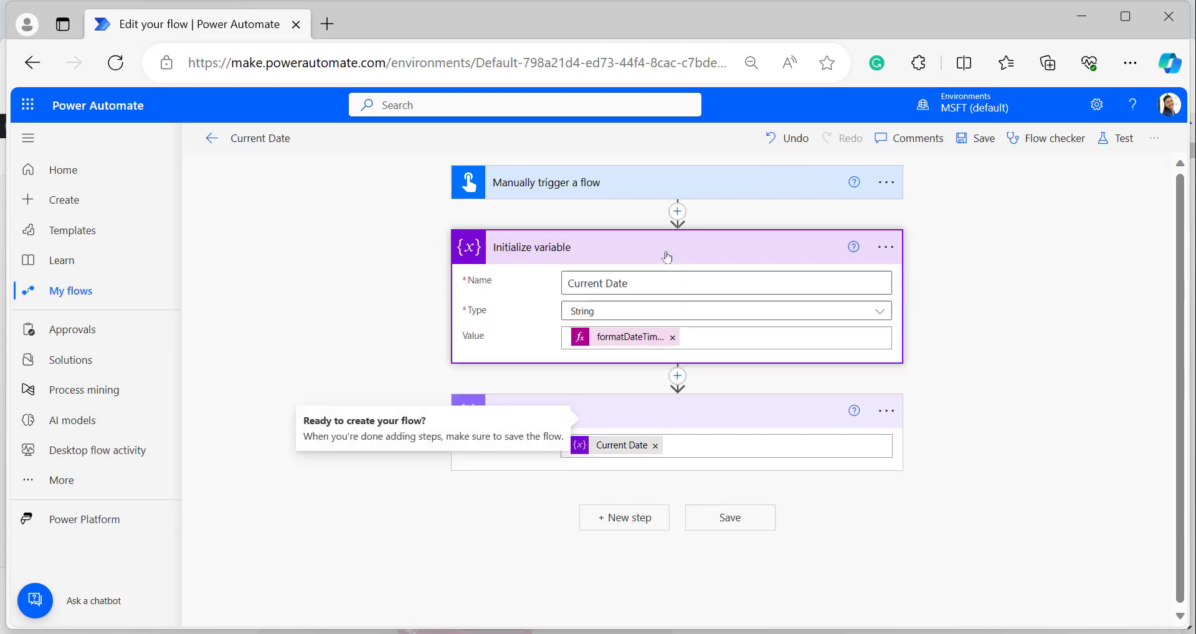
click(610, 344)
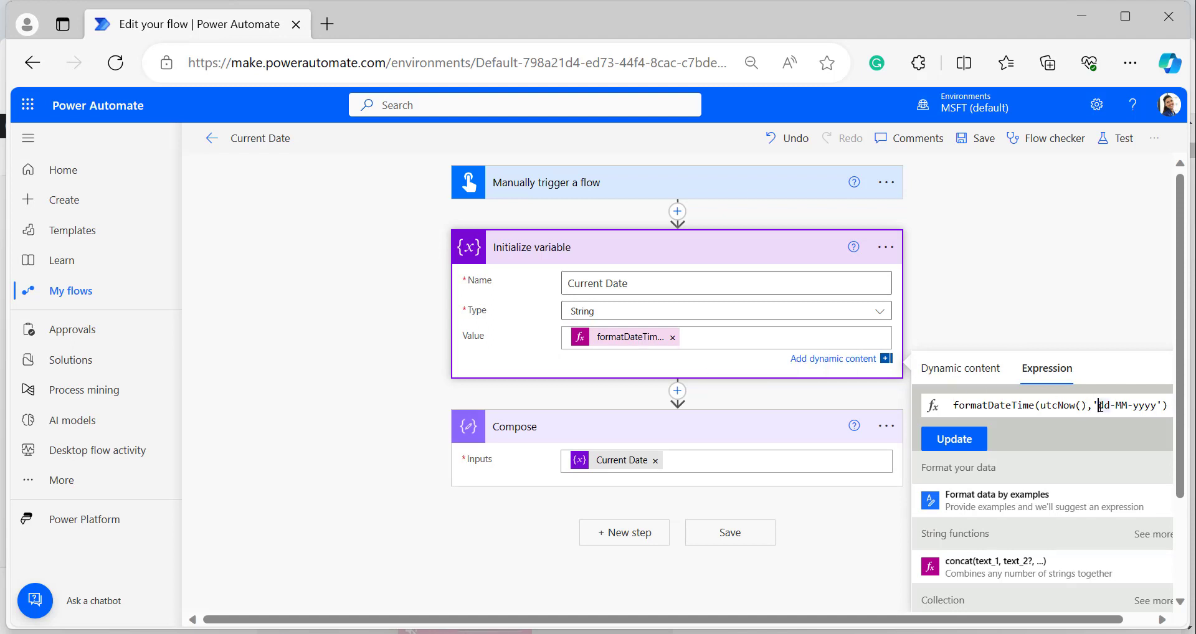
drag(1099, 405, 1161, 405)
key(BackSpace)
text(yyyy-MM)
text(-dd)
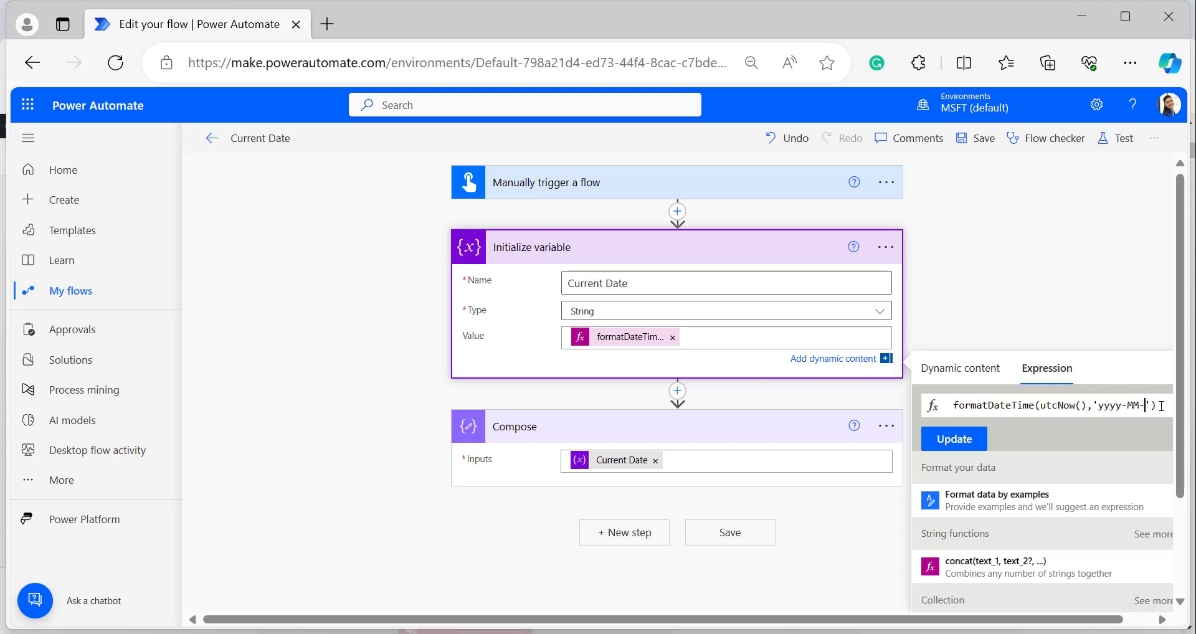
click(959, 439)
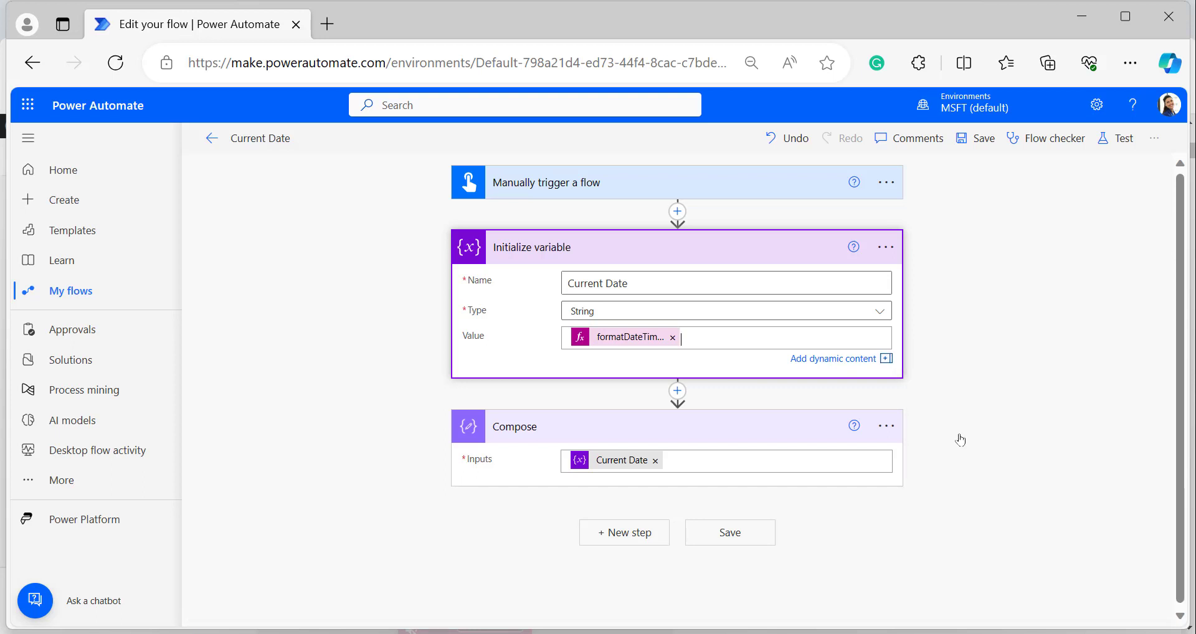
click(983, 138)
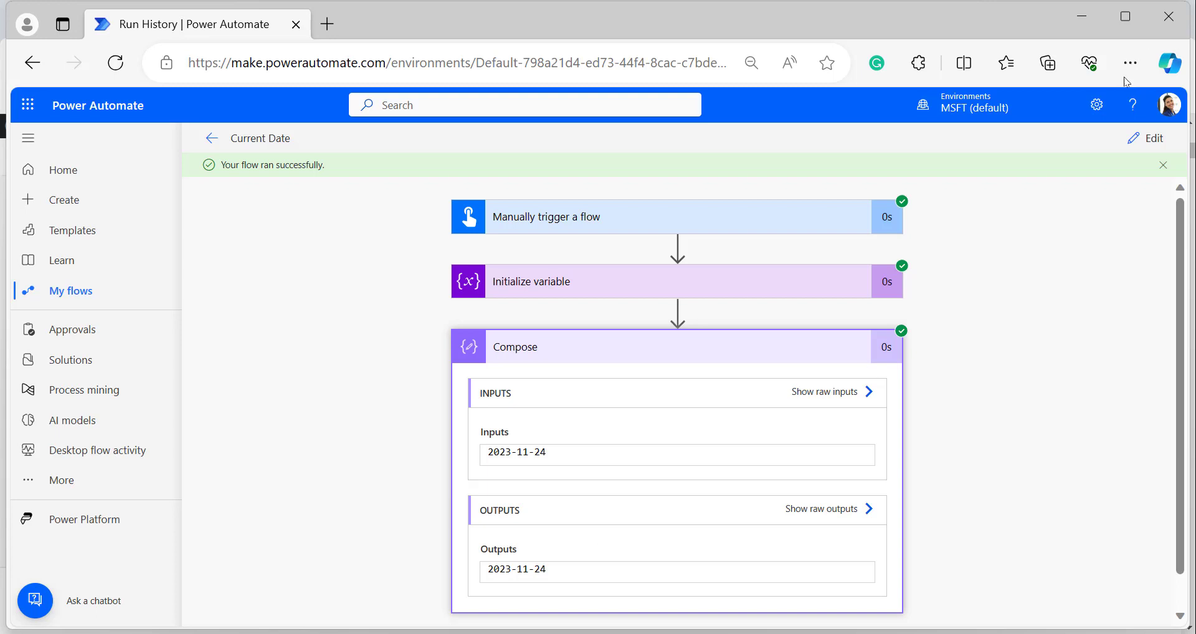
Return from the 2023-11-24 run results to the flow editor.
click(1149, 138)
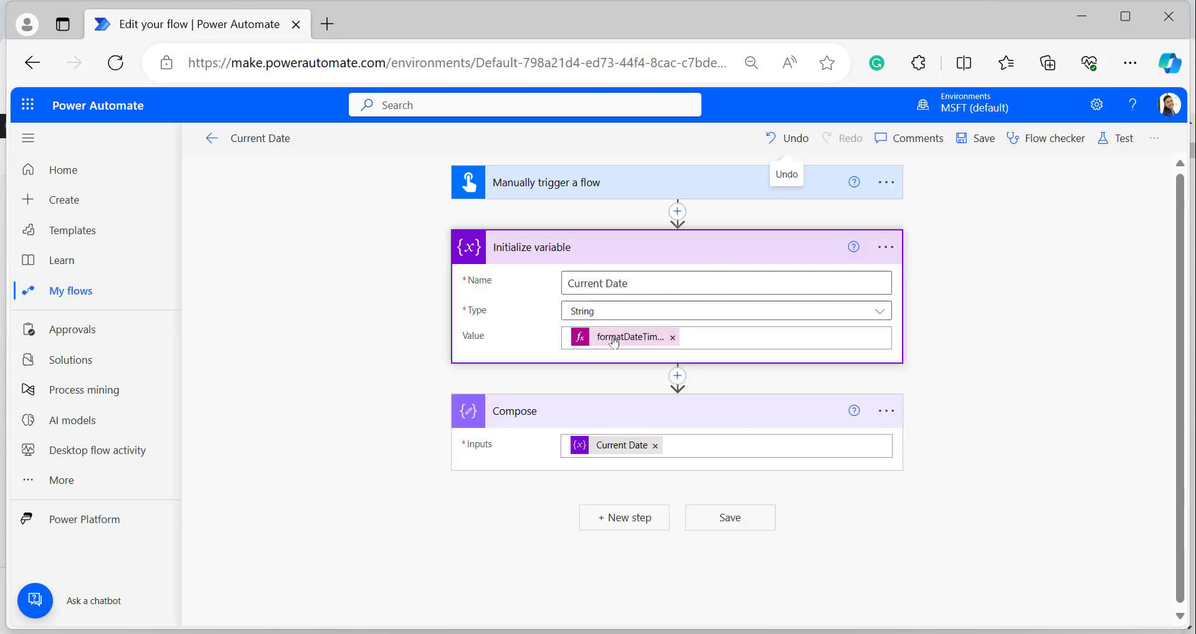
Replace the format string 'yyyy-MM-dd' with 'dddd,MMMM dd,yyyy' in the variable's expression.
click(614, 339)
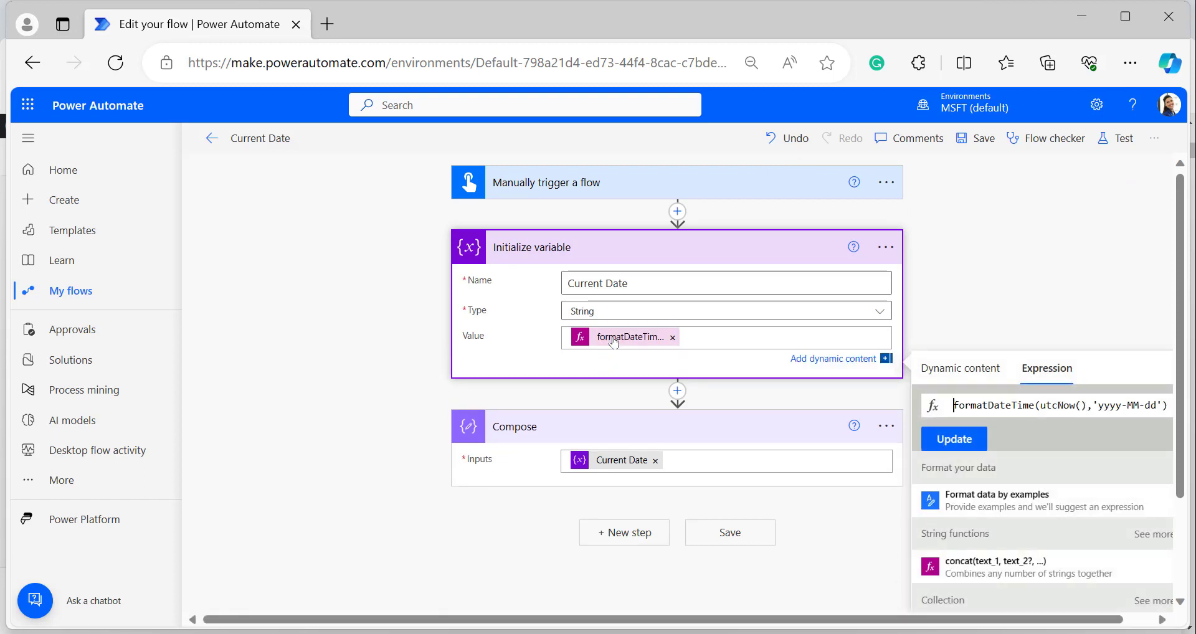
drag(1098, 406, 1157, 406)
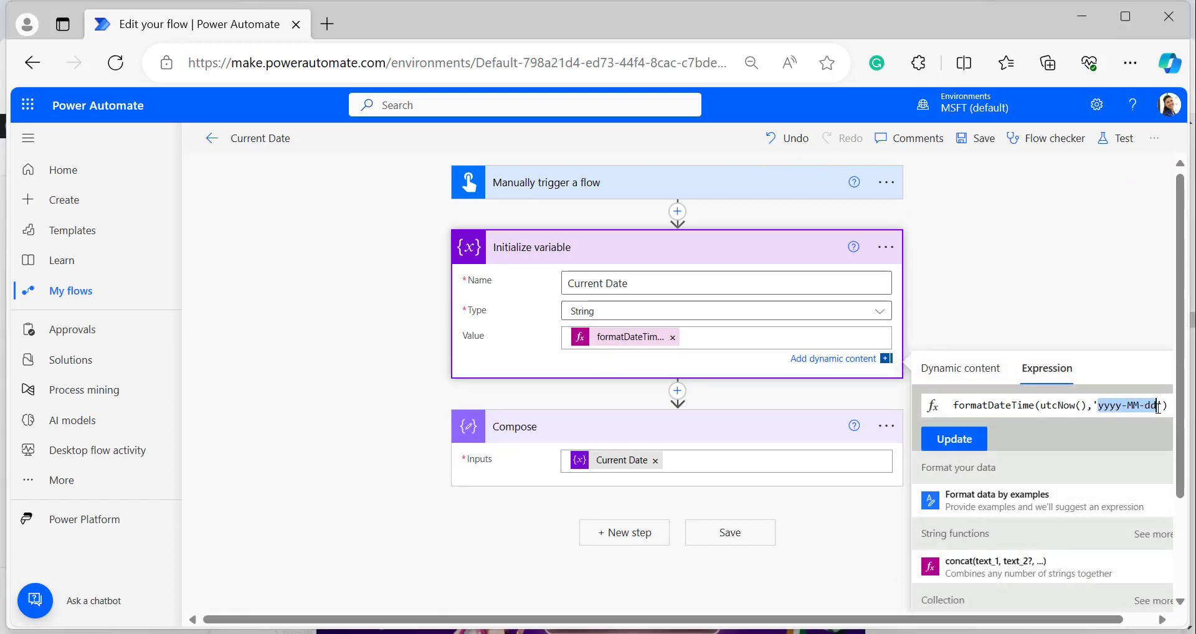
key(BackSpace)
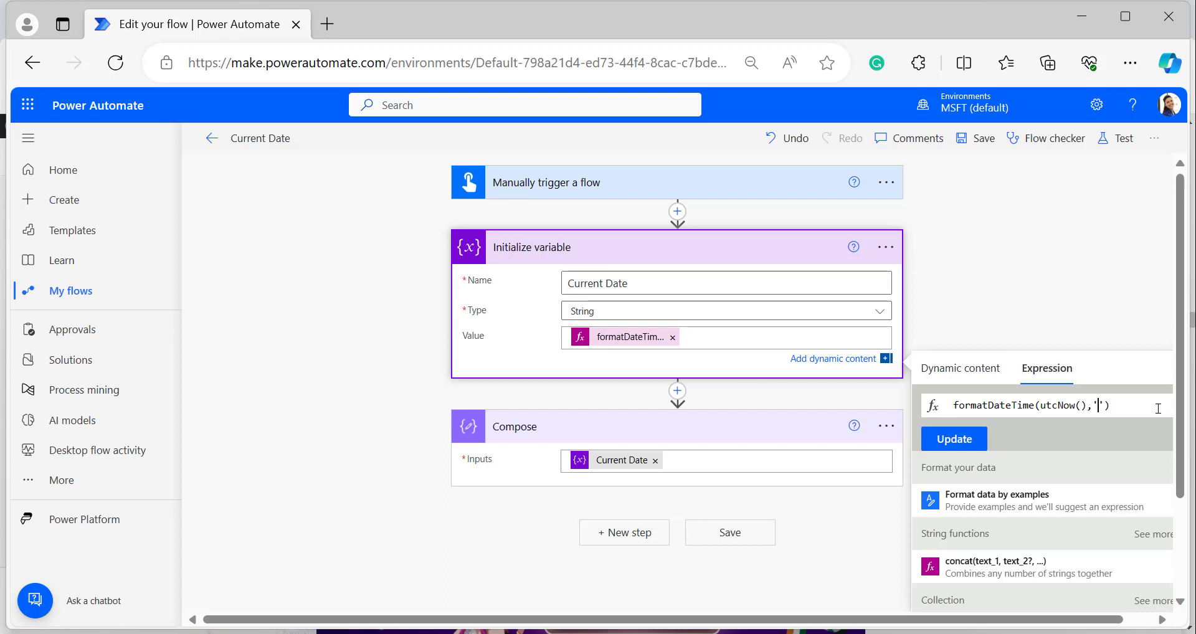
text(dddd,MMMM)
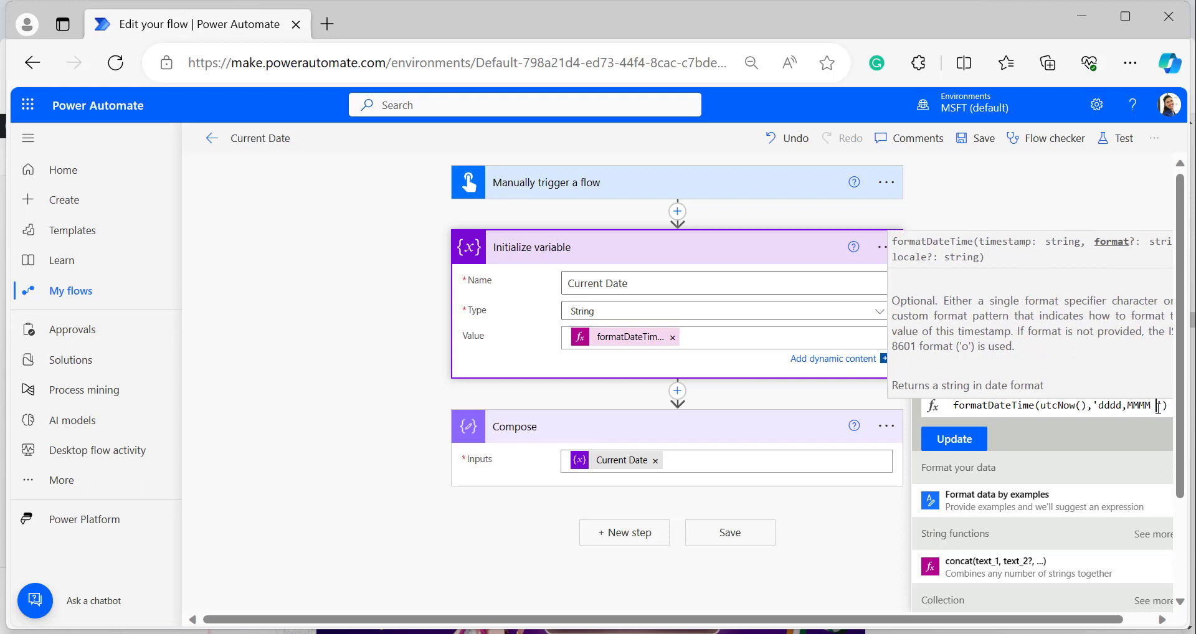
text( dd,yyy)
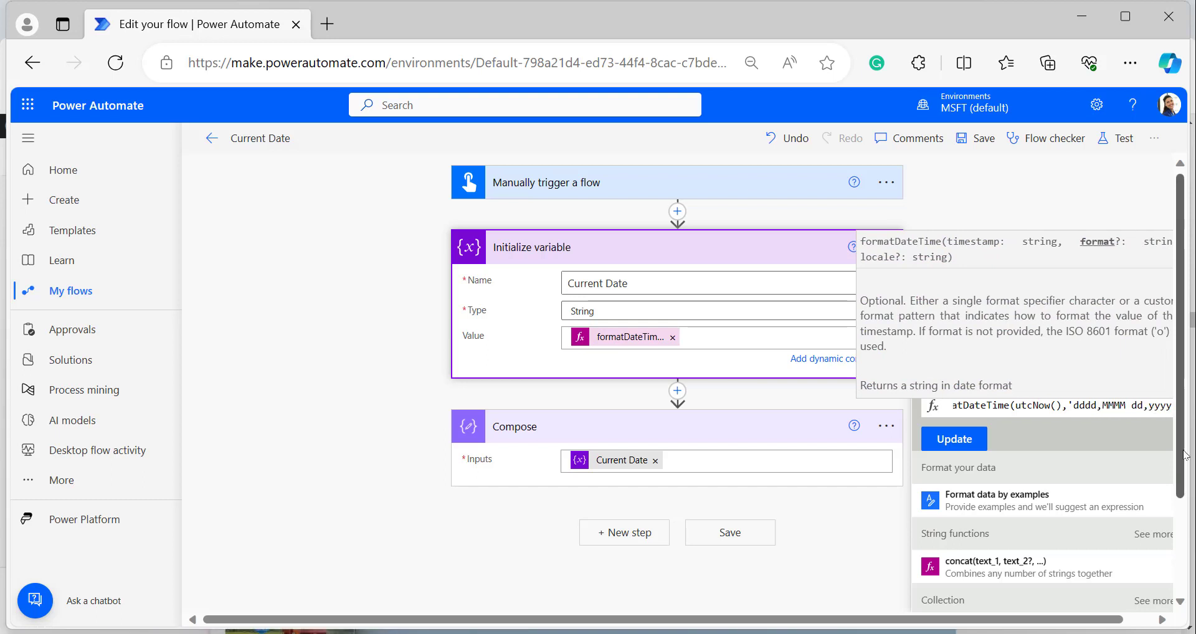
text(y)
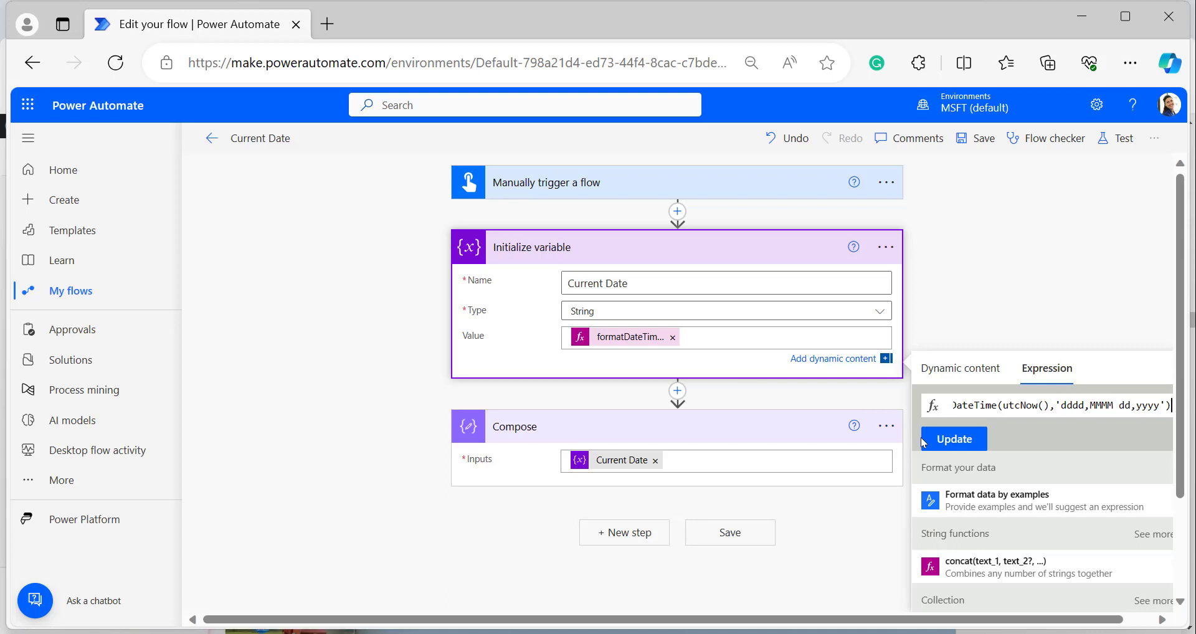
click(948, 440)
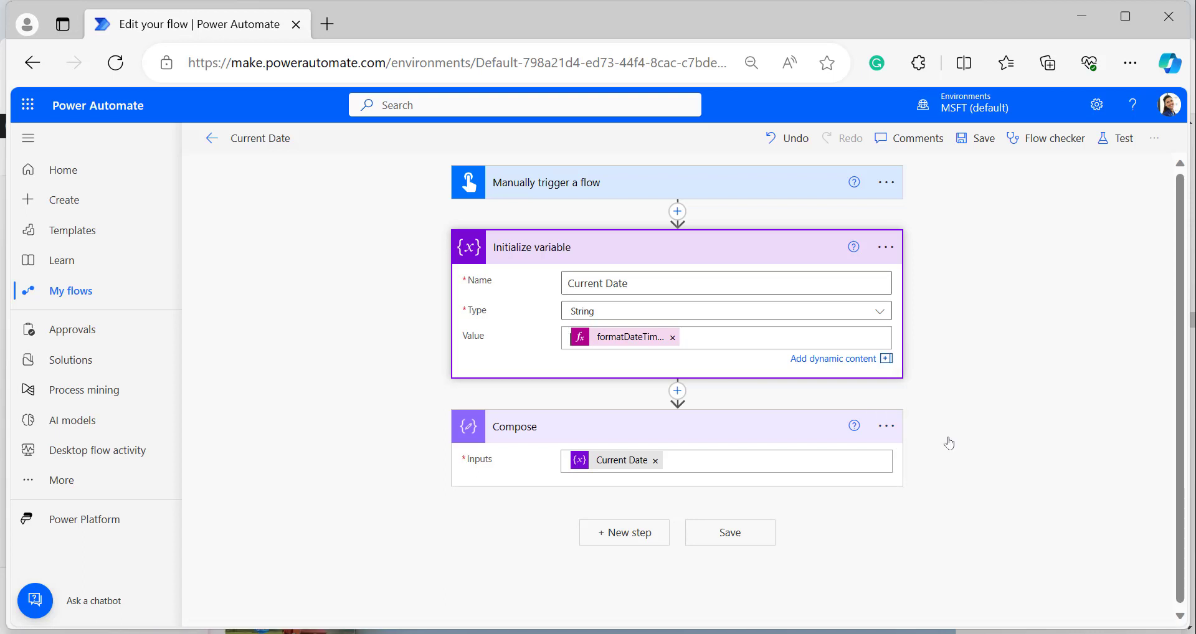
Save and test the flow, producing Friday,November 24,2023, then return to editing.
click(828, 247)
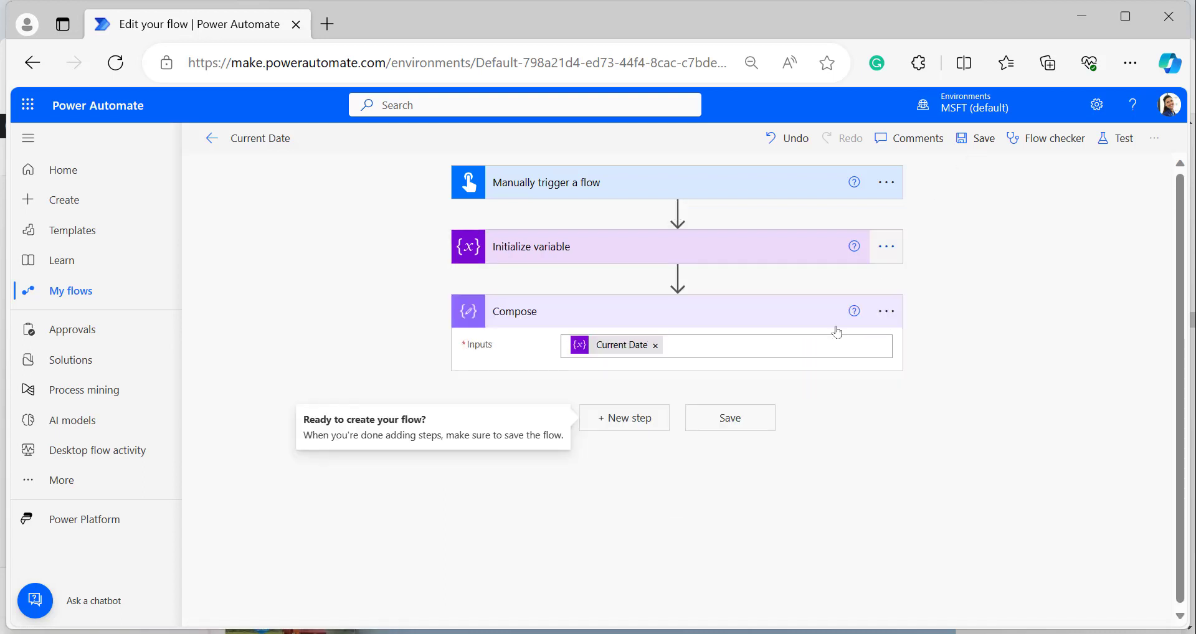
click(978, 137)
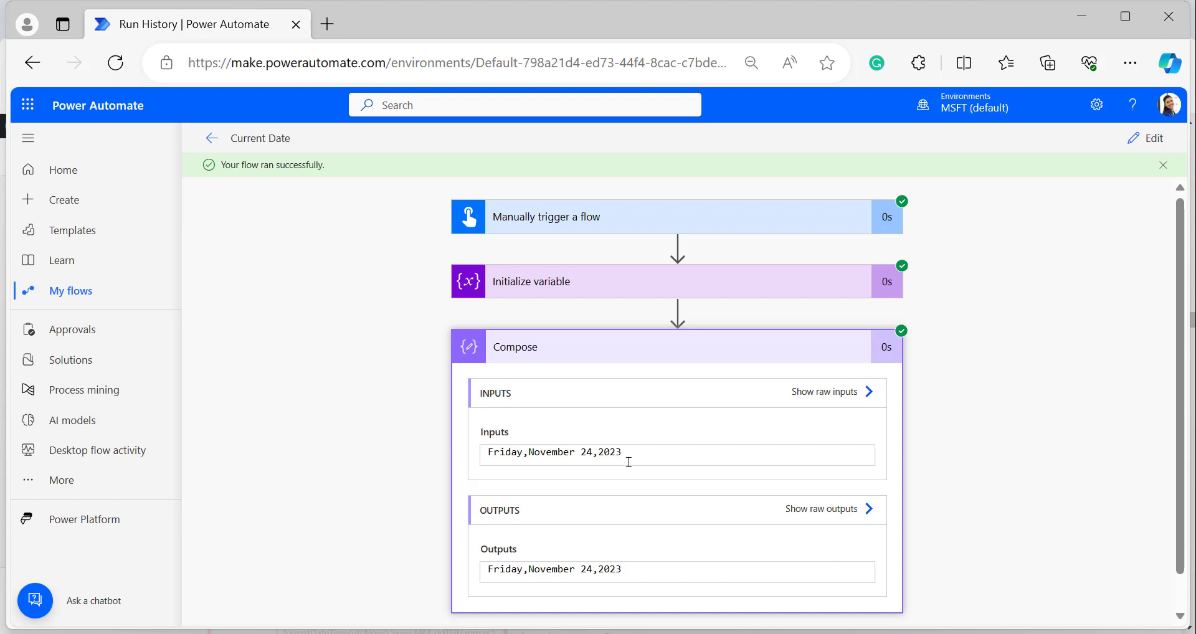
click(1145, 138)
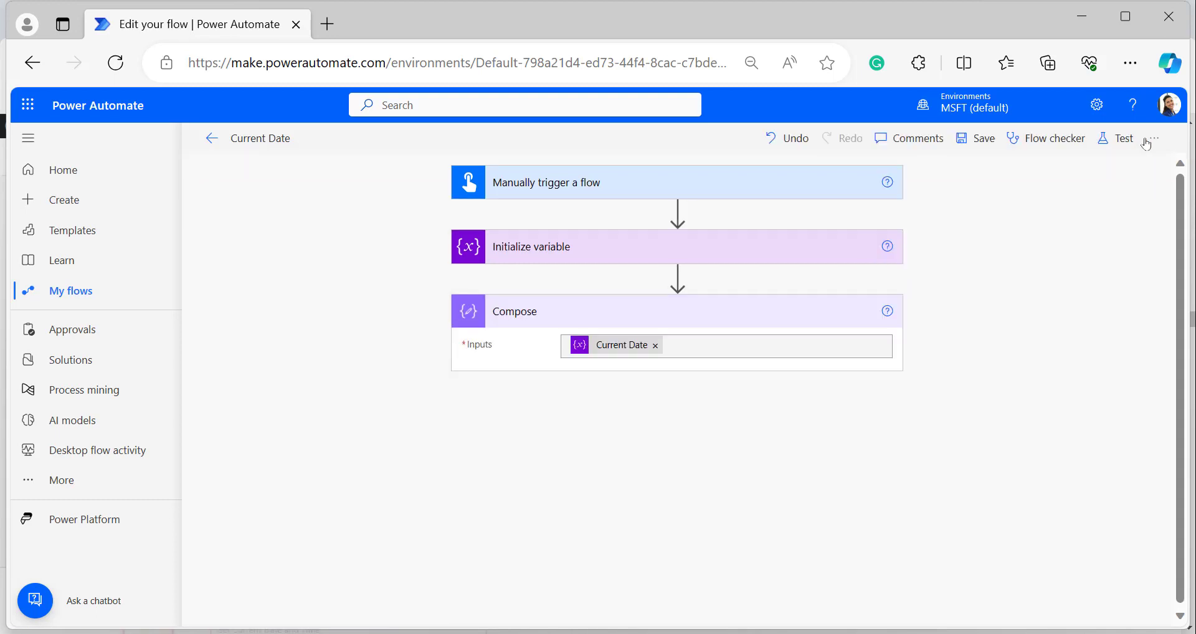
Replace the variable's format string with 'yyyy-MM-ddTHH:mm:ss' to include the time.
click(634, 254)
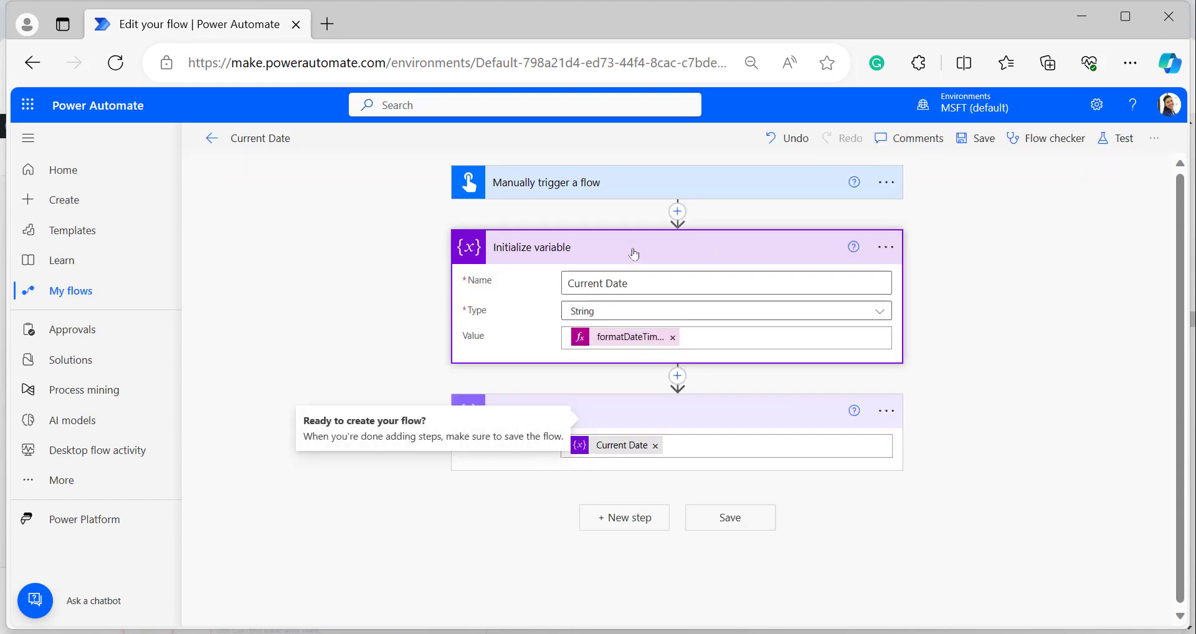
click(619, 337)
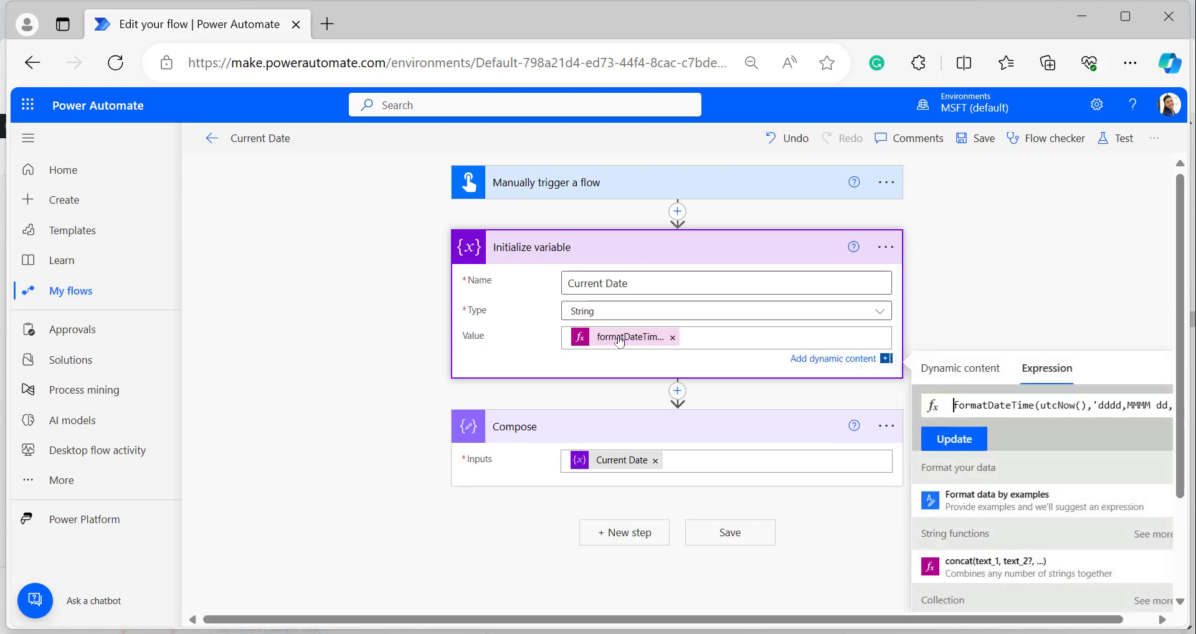
click(1069, 402)
drag(1095, 405, 1104, 406)
key(Delete)
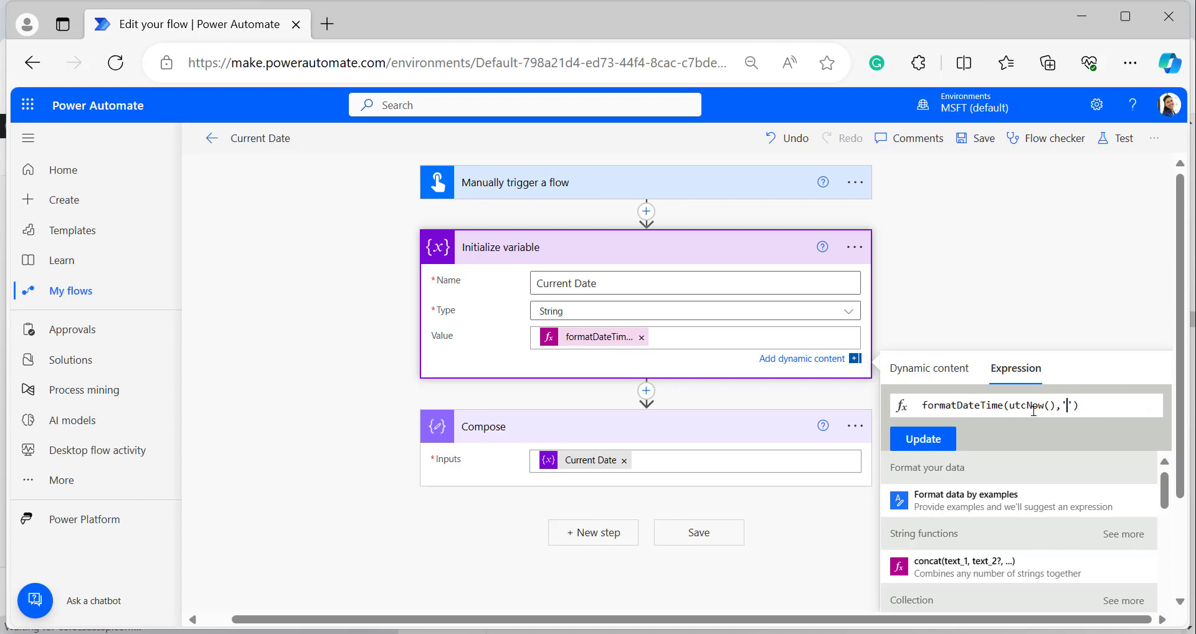
text(yyyy)
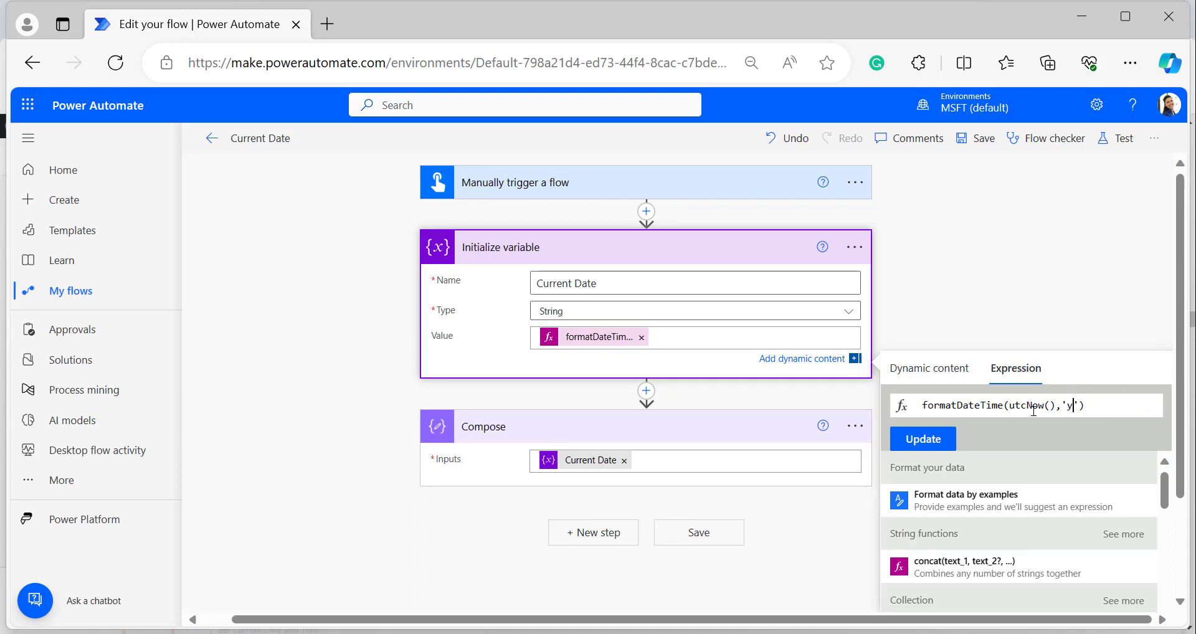
text(-MM-dd)
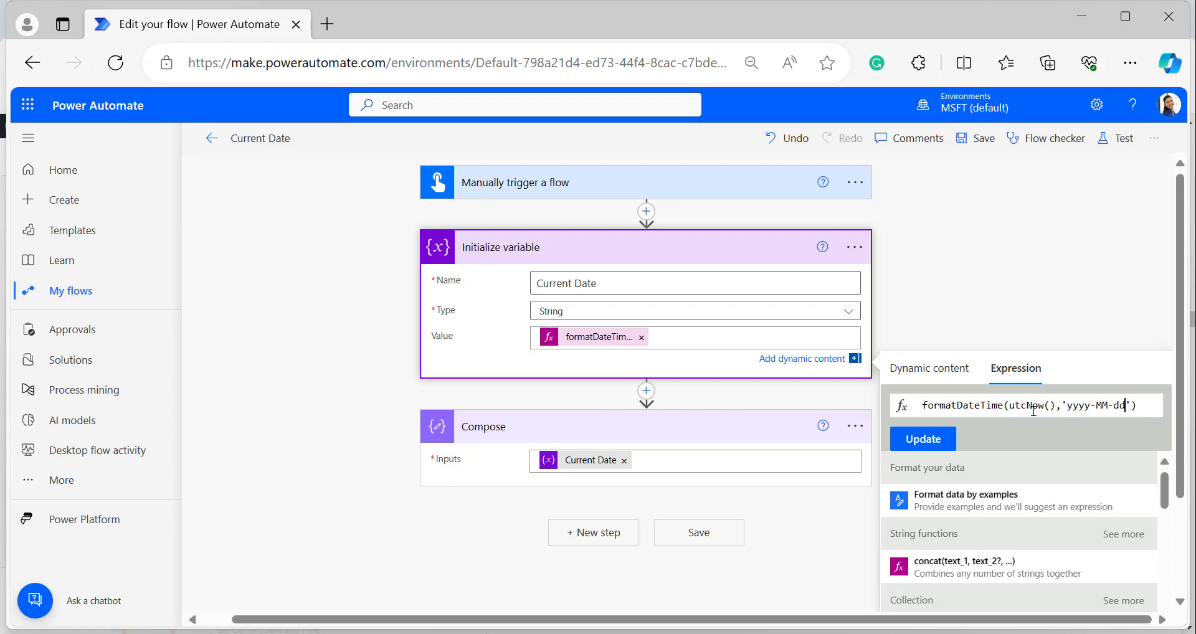
text(THH)
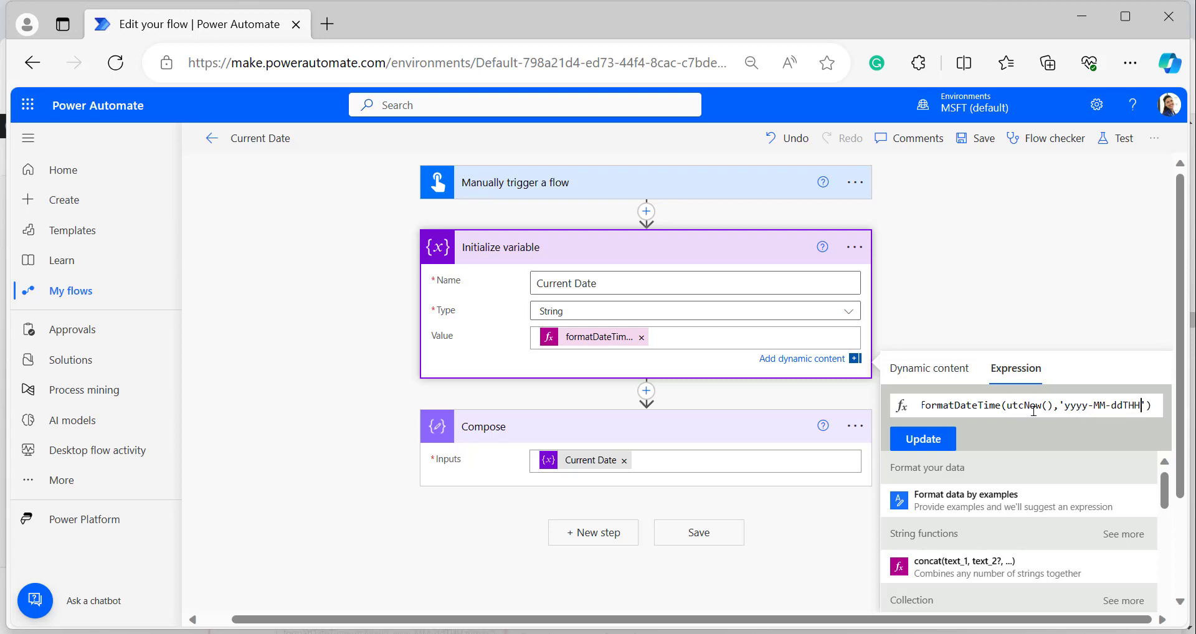
text(:)
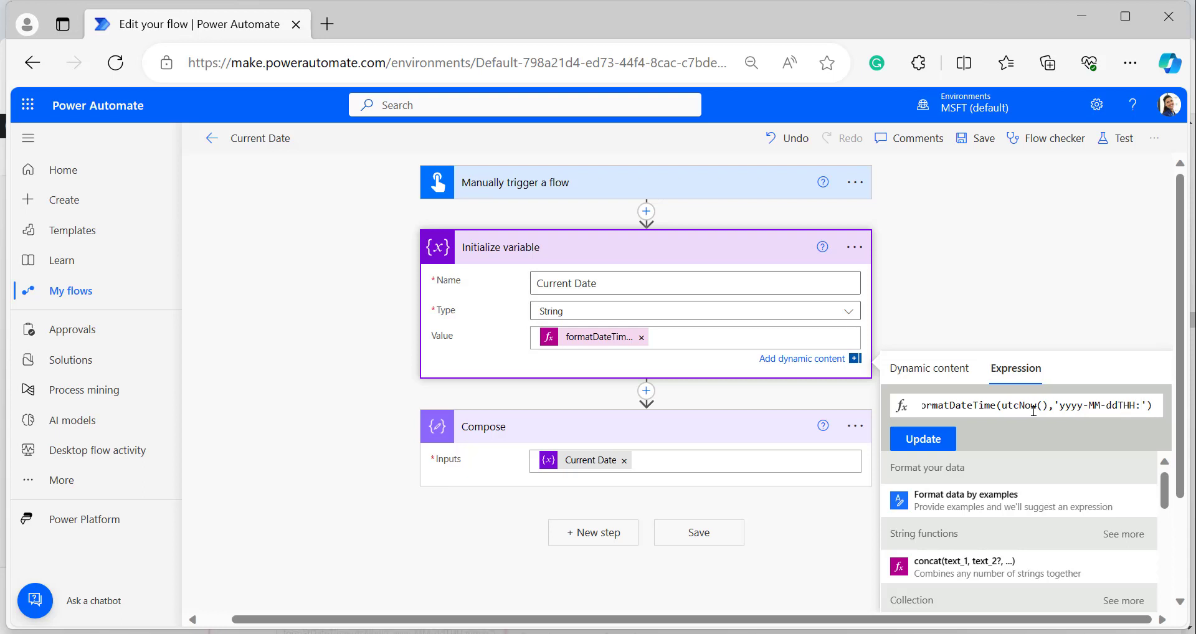
text(mm)
text(:ss)
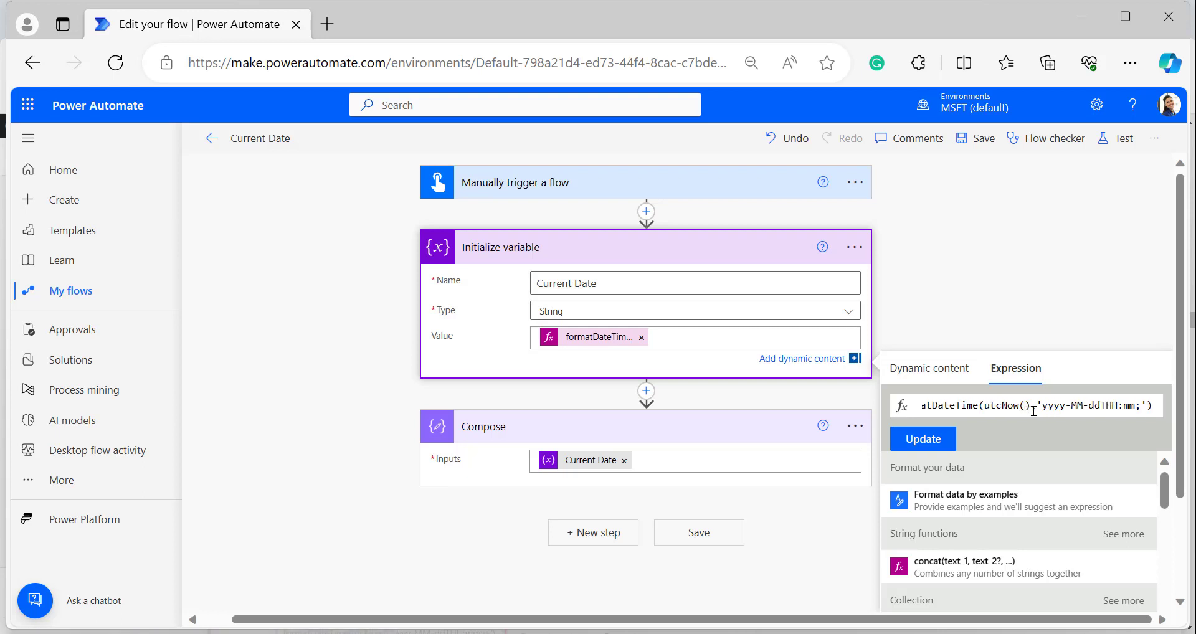
click(923, 439)
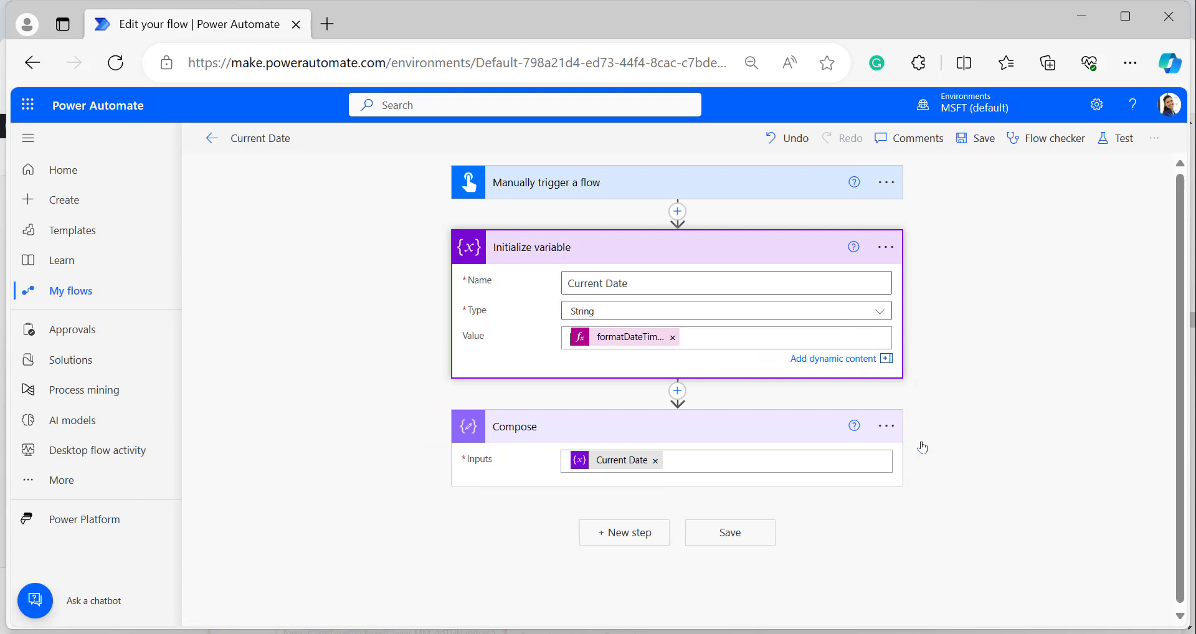
Save the flow, check the 2023-11-24T11:51:35 test output, and return to editing.
key(ctrl+s)
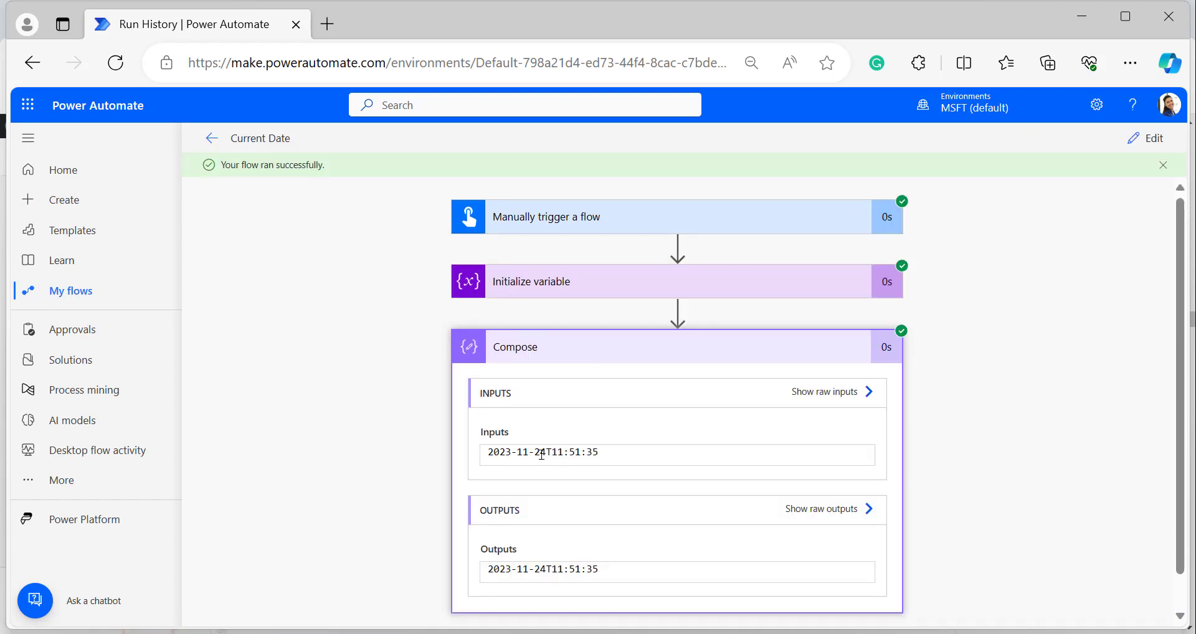
click(1152, 138)
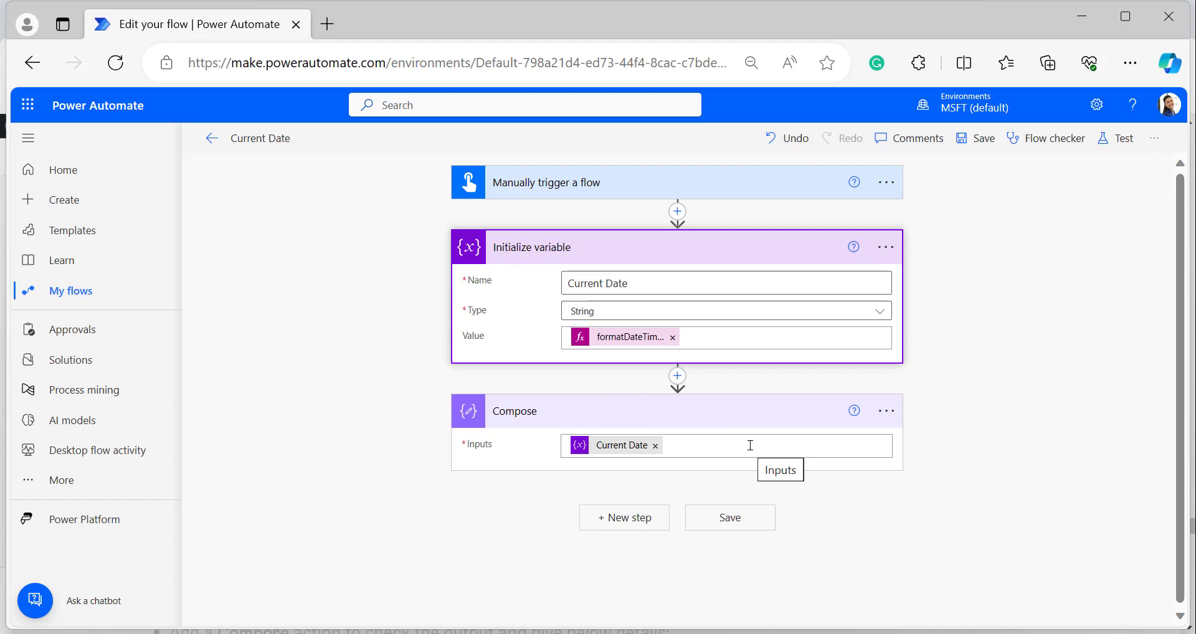
Replace the variable's format string with 'MMM dd,yyyy' and apply the expression.
click(629, 337)
click(1046, 405)
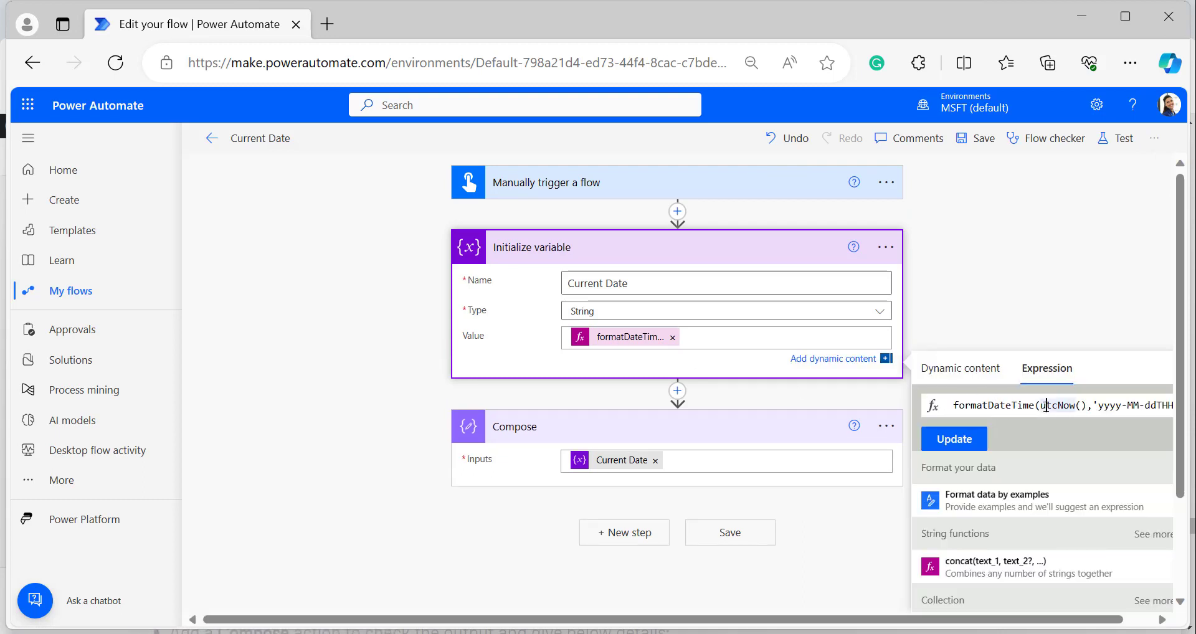
key(BackSpace)
key(BackSpace)
key(BackSpace)
key(BackSpace)
key(BackSpace)
key(BackSpace)
key(BackSpace)
key(BackSpace)
key(BackSpace)
key(BackSpace)
key(BackSpace)
key(BackSpace)
key(BackSpace)
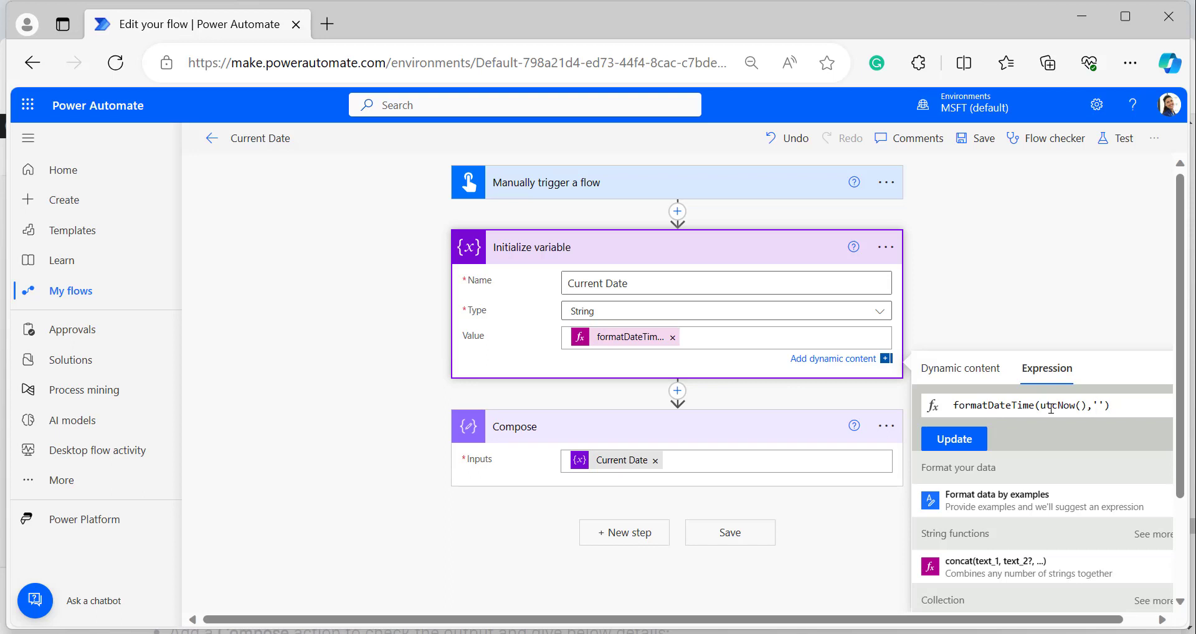
text(MMM dd,)
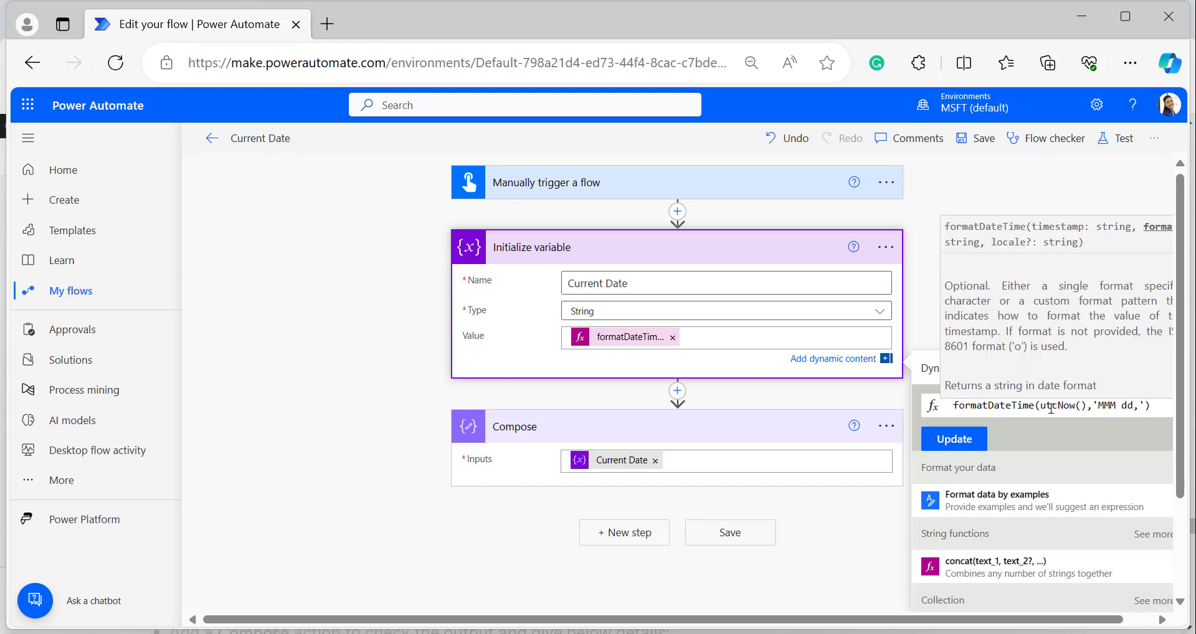
text(yyyy)
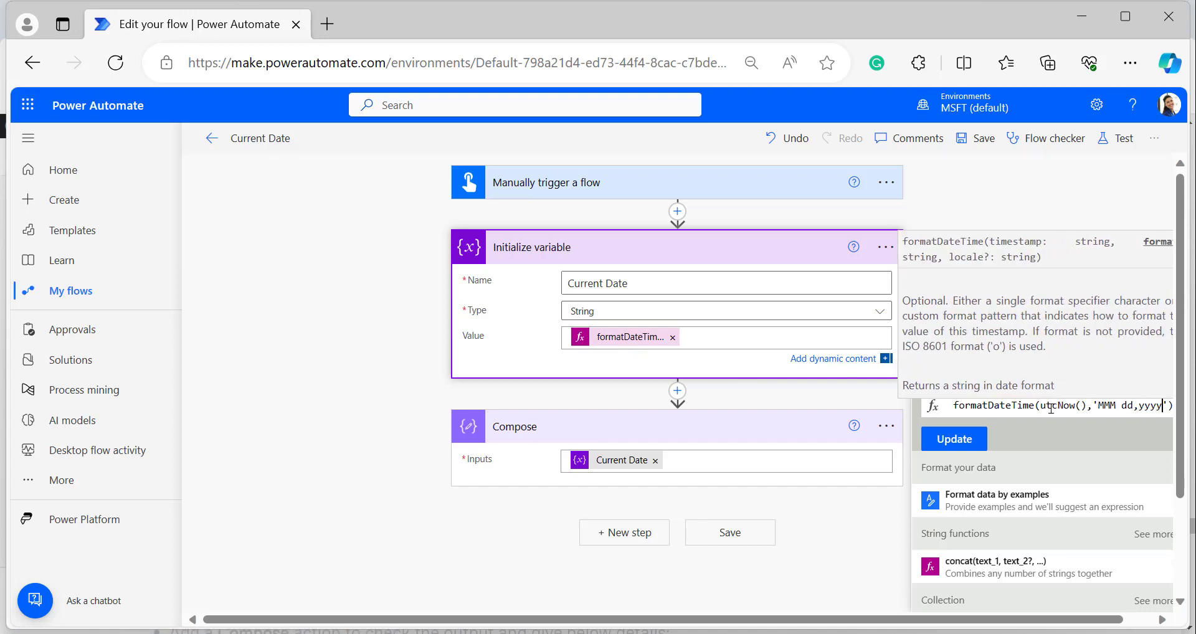
click(953, 439)
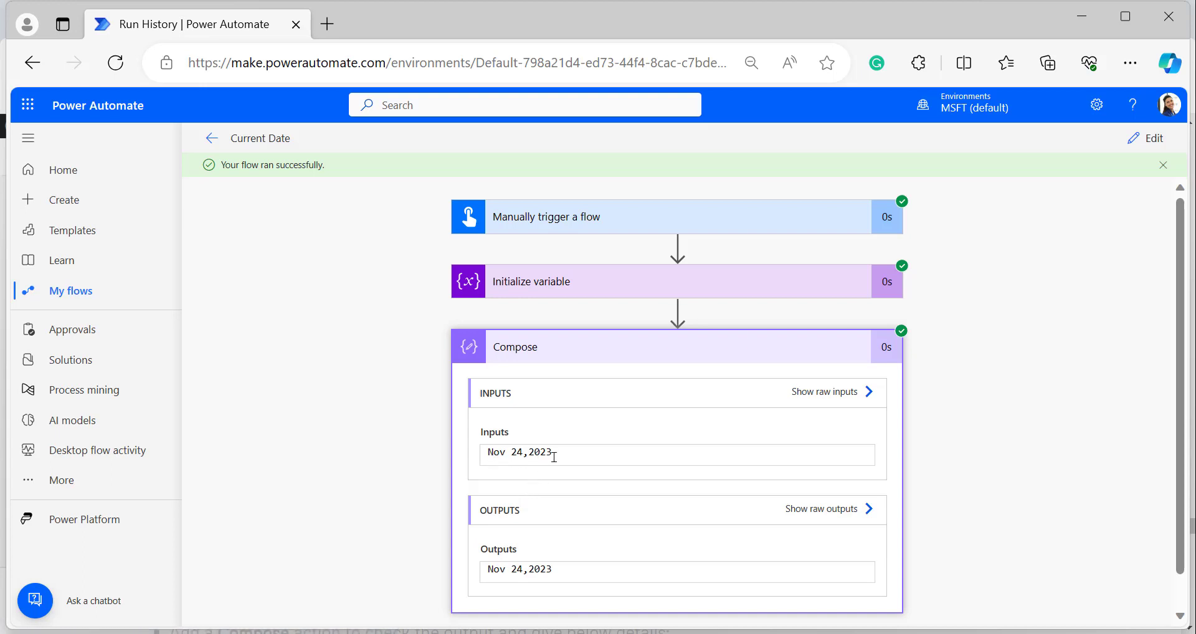
Reopen the Current Date flow for editing after confirming the Nov 24,2023 output.
click(1154, 140)
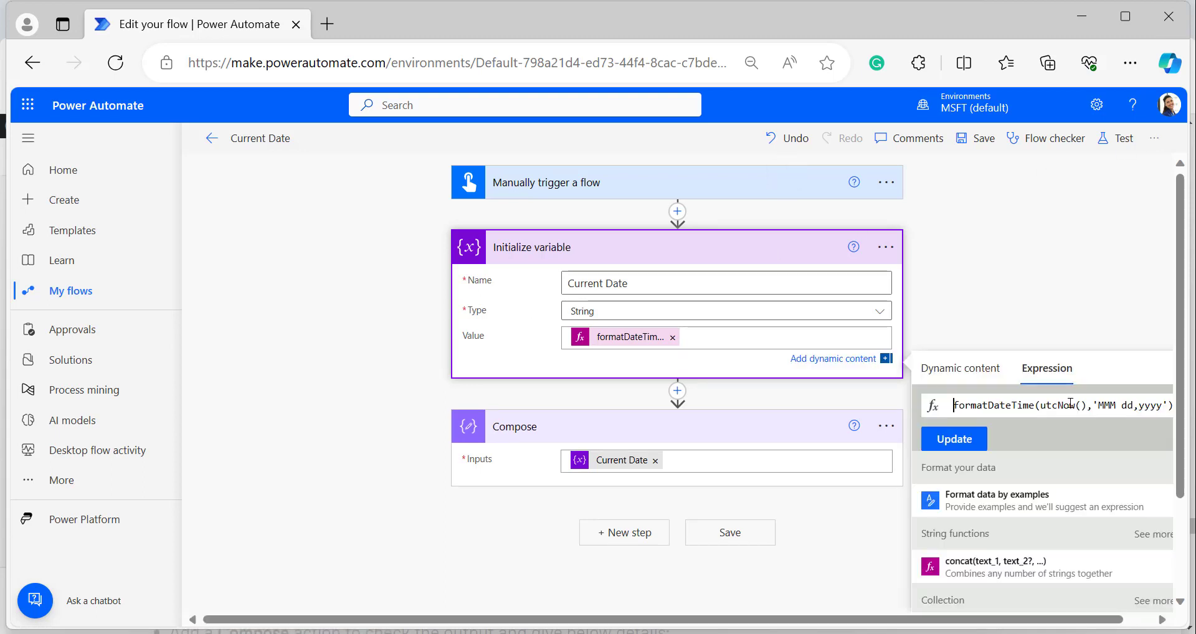
Replace the 'MMM dd,yyyy' format with 'MM/dd/yyyy hh:mm:tt' and update the expression.
drag(1097, 405, 1162, 405)
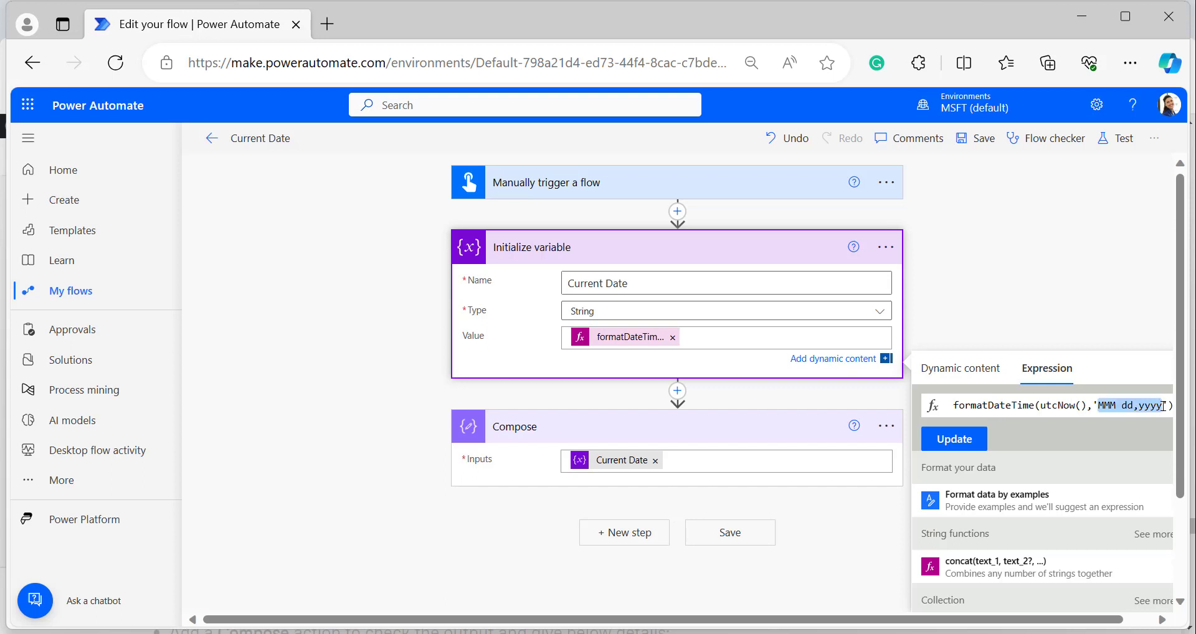
key(BackSpace)
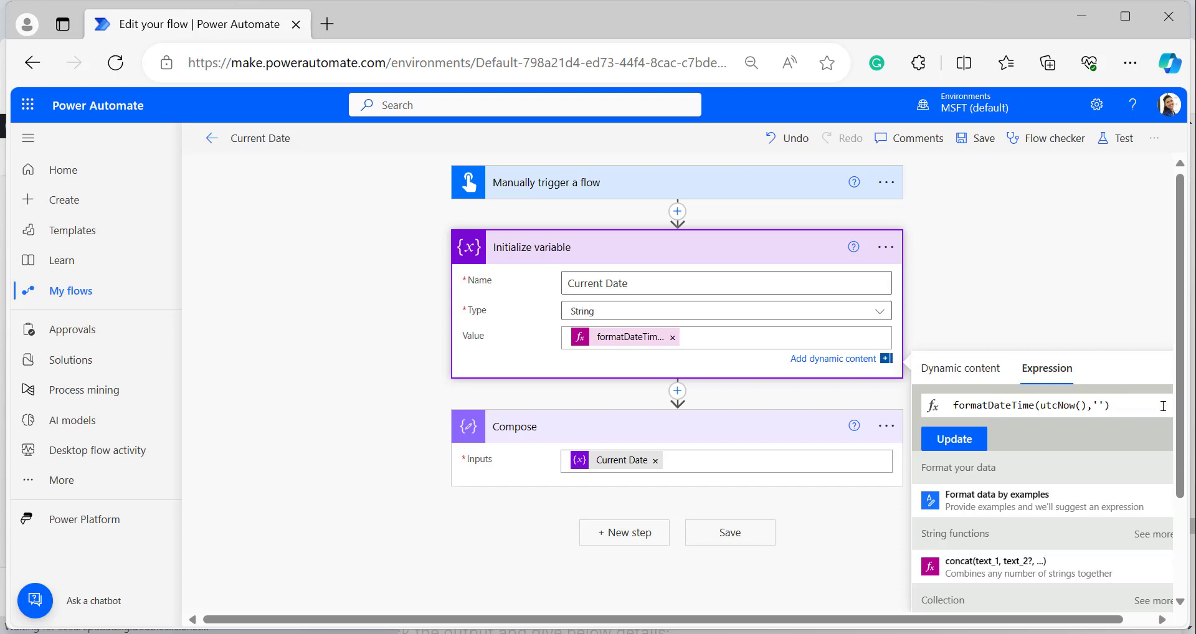
text(MM)
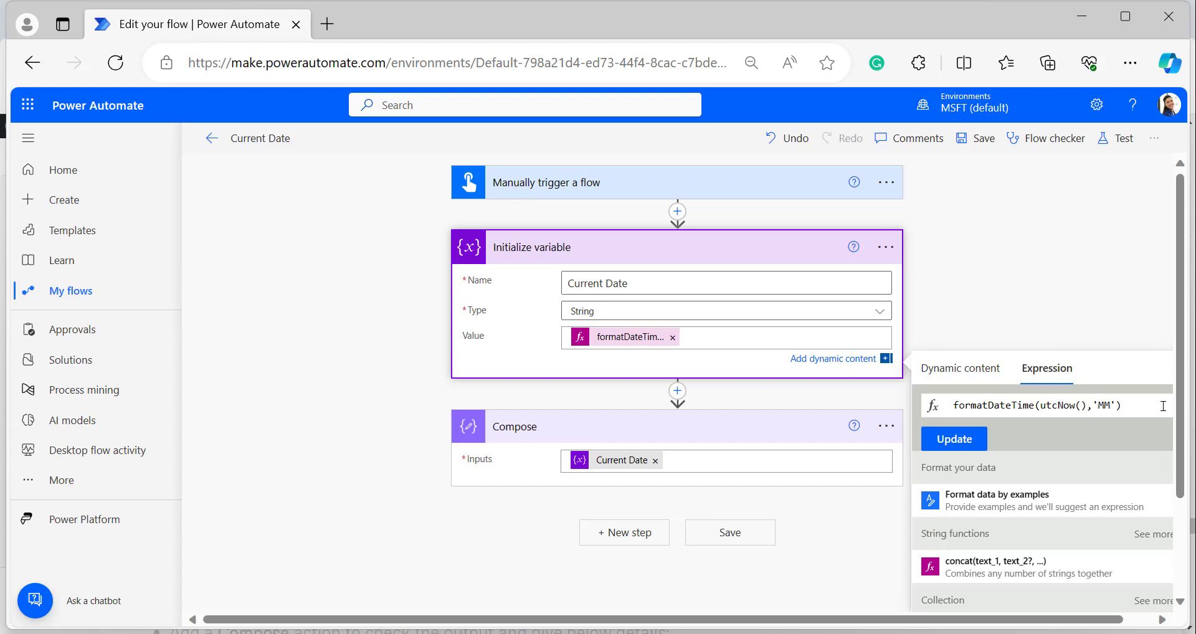
text(/dd/yyyy hh:)
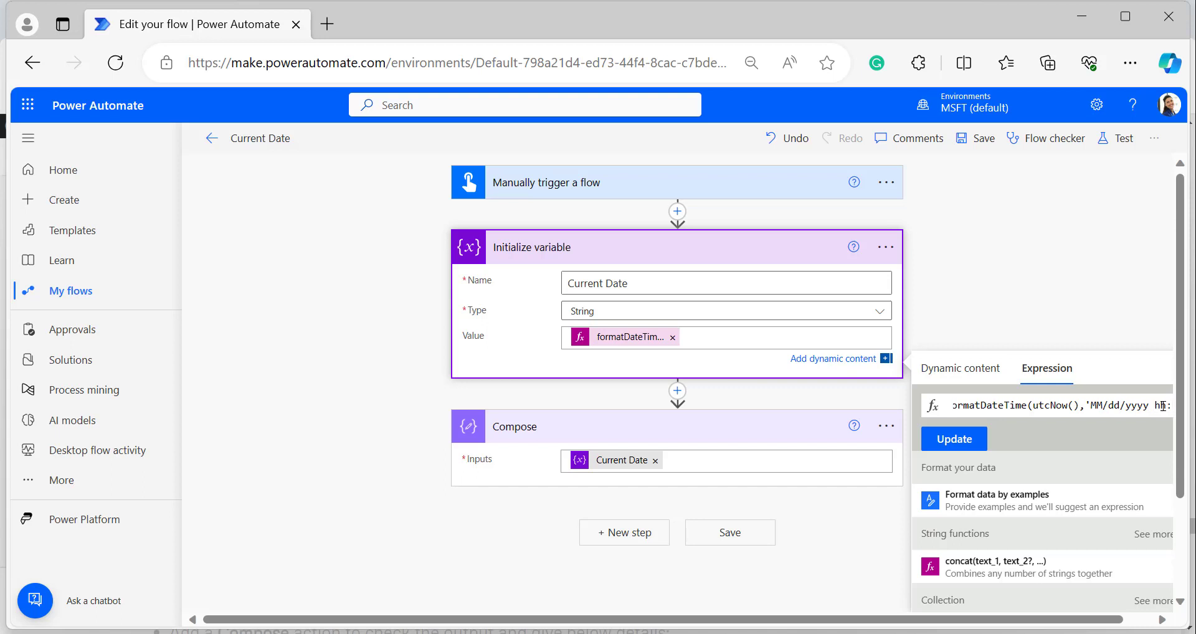
text(mm:t)
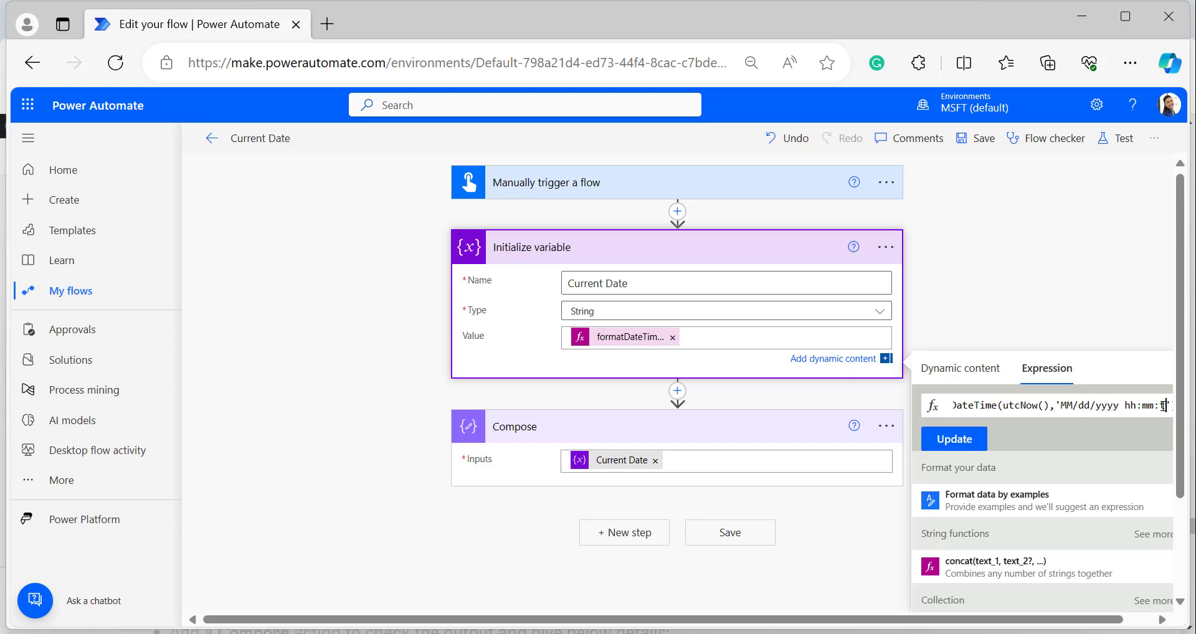
text(ss)
click(927, 439)
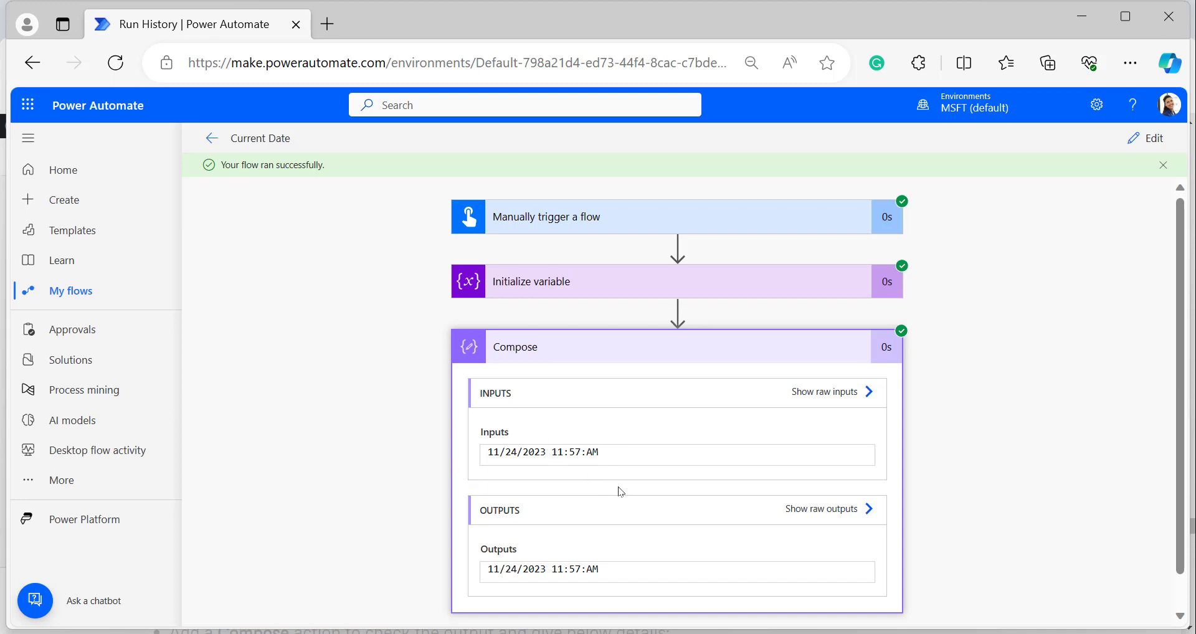
Return the flow to edit mode after the 11/24/2023 11:57:AM test output.
click(1152, 141)
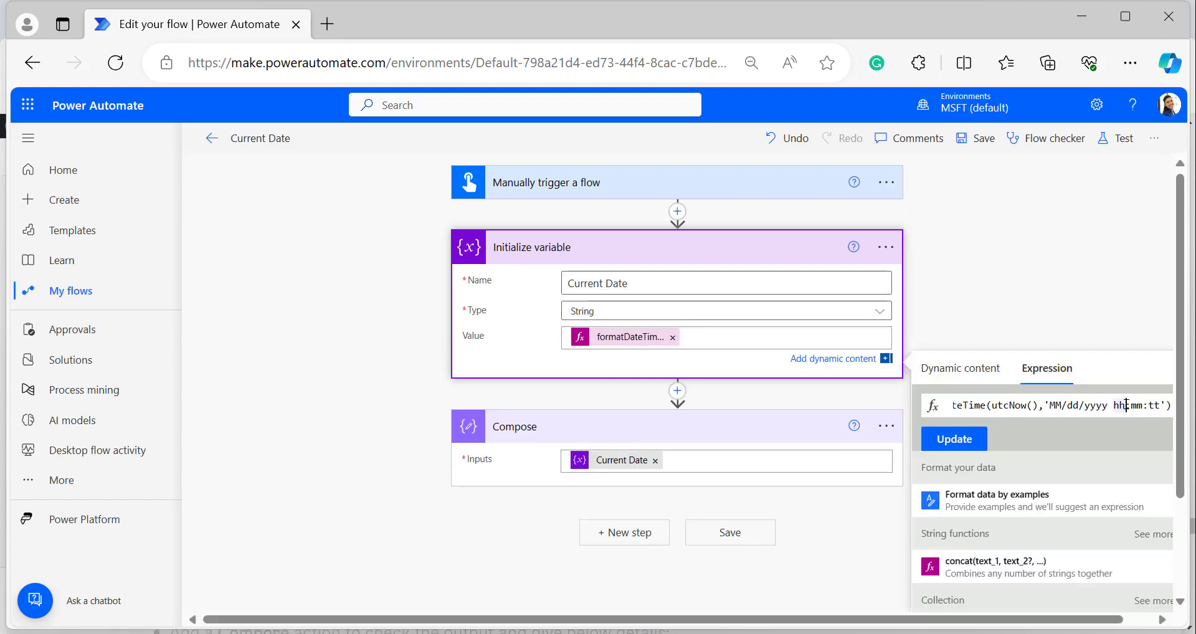
Change the hour specifier from 12-hour hh to 24-hour HH and update the expression.
double_click(1121, 404)
key(BackSpace)
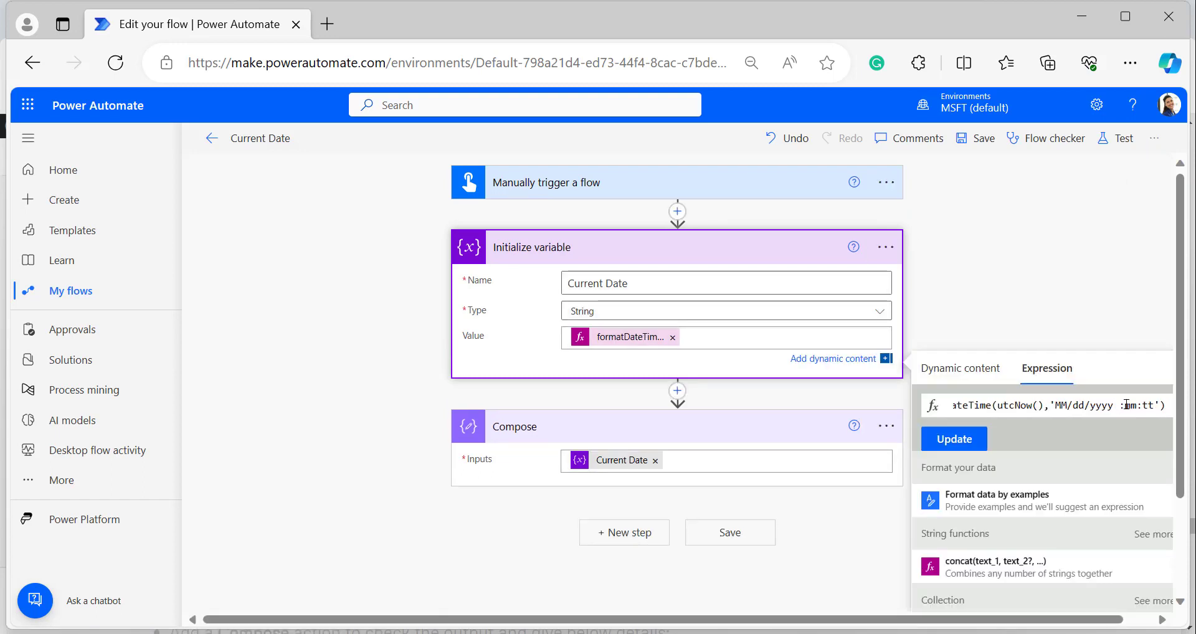
text(HH)
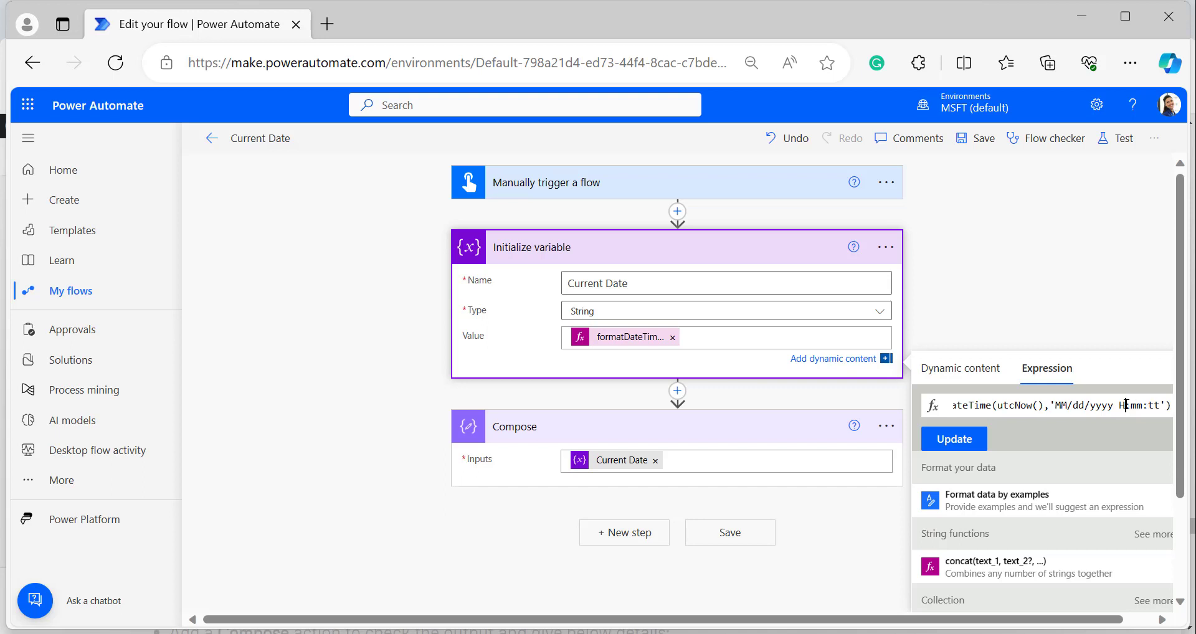
click(954, 439)
Save the flow and run a manual test, which outputs 11/24/2023 12:01:17 PM.
click(977, 140)
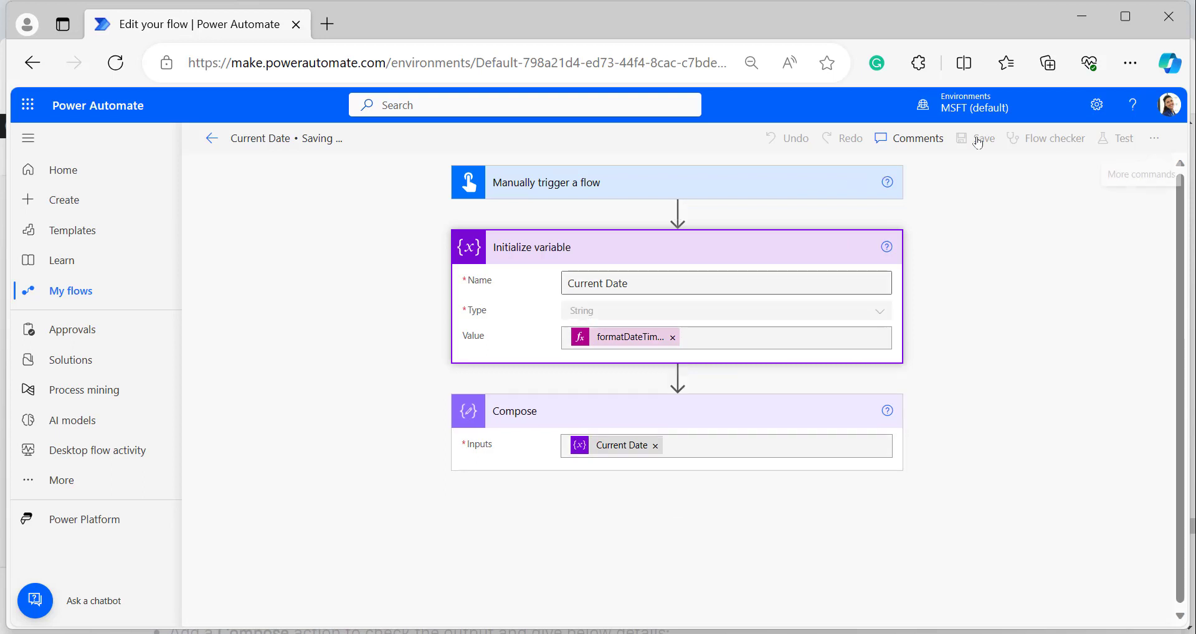
click(1115, 137)
click(921, 599)
click(972, 601)
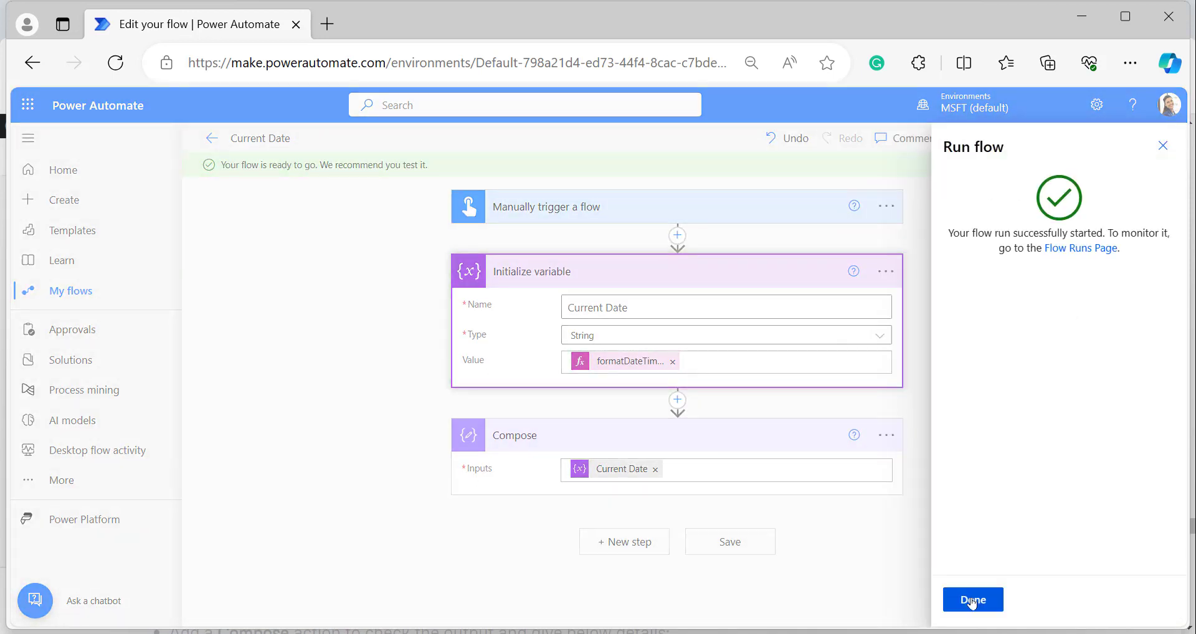
click(970, 599)
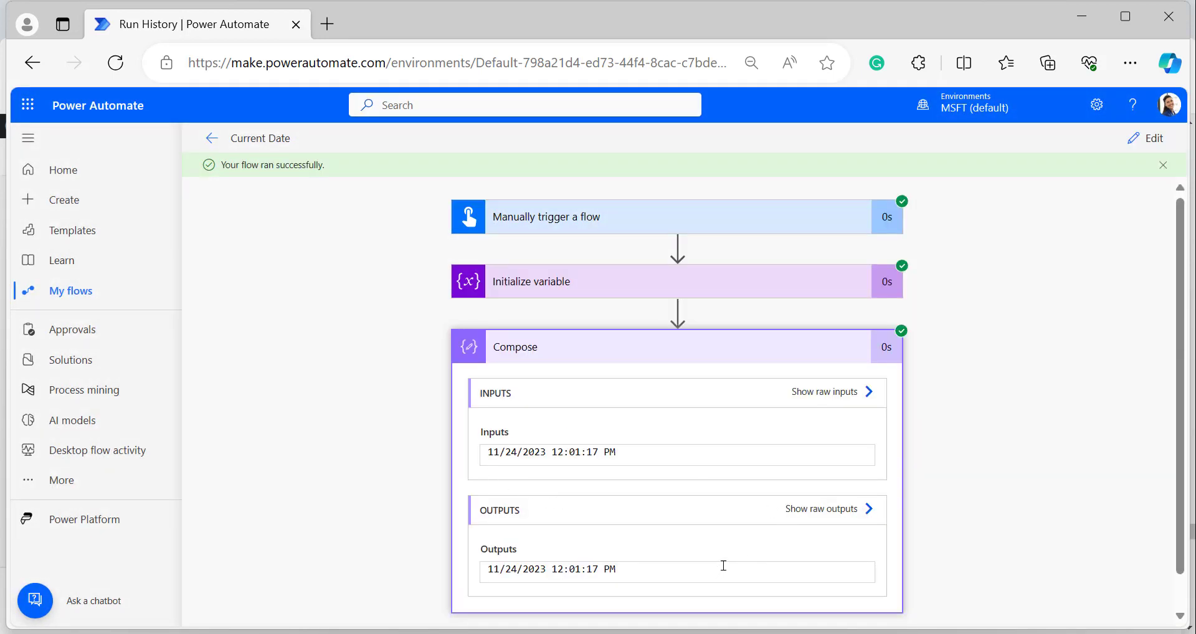